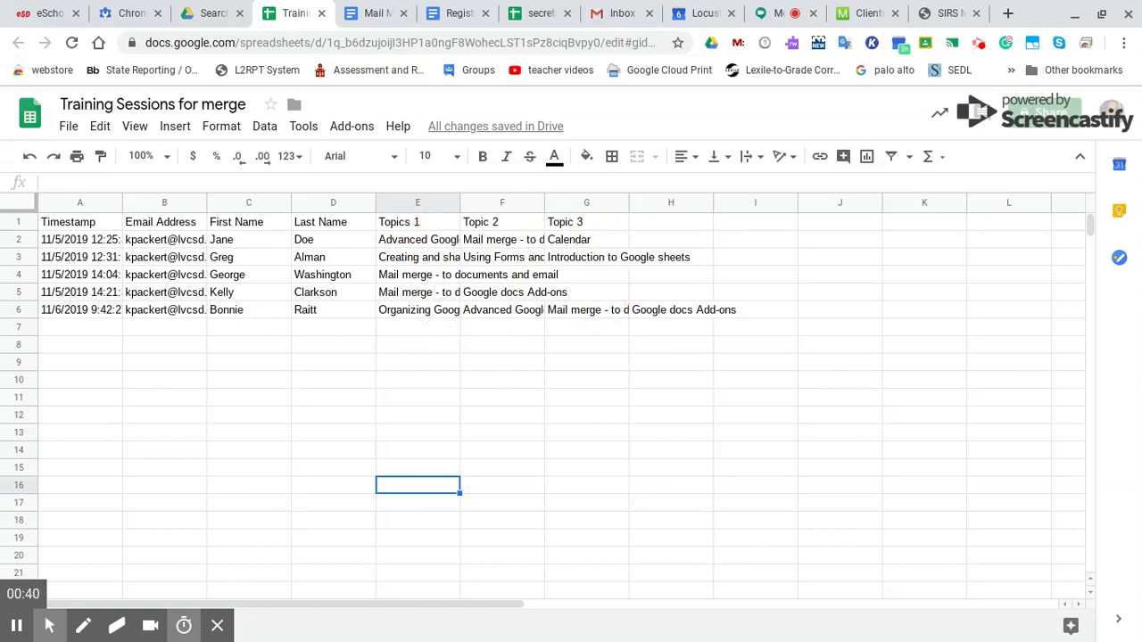
# - Search the add-on marketplace for "form mule" and check the Form Mule - Email Merge Utility's installation status
pyautogui.click(353, 128)
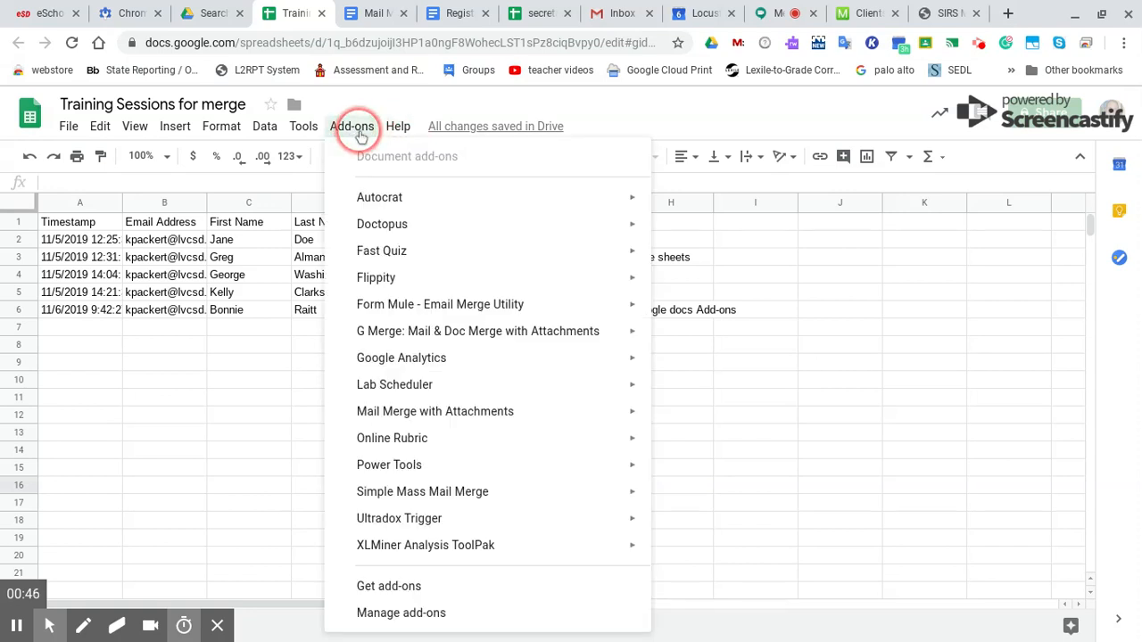
pyautogui.click(413, 589)
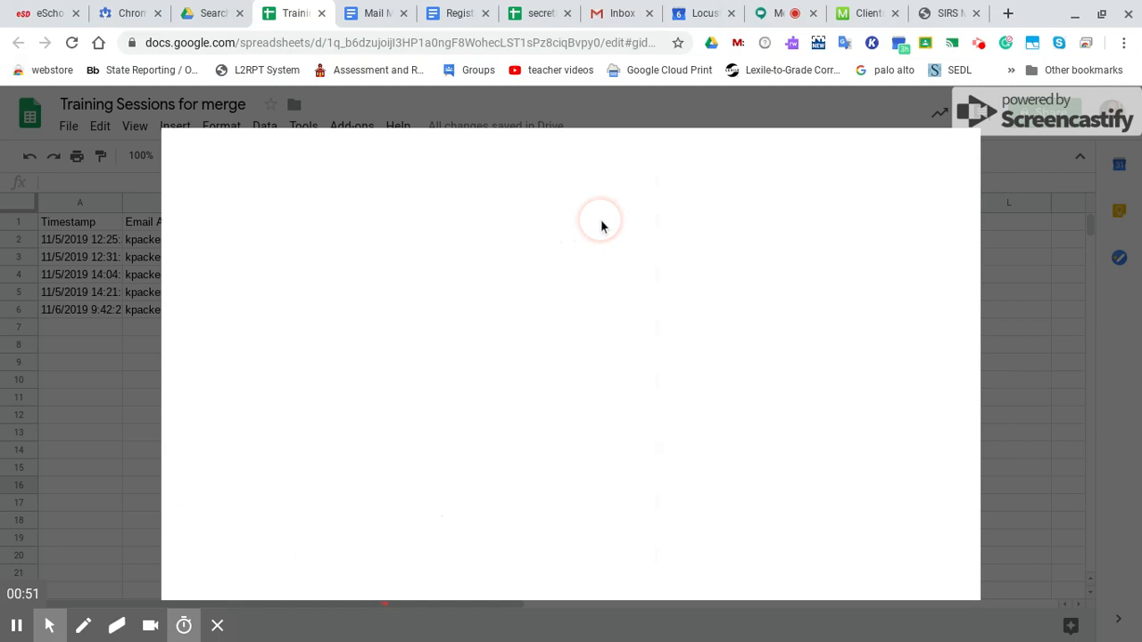
pyautogui.click(624, 157)
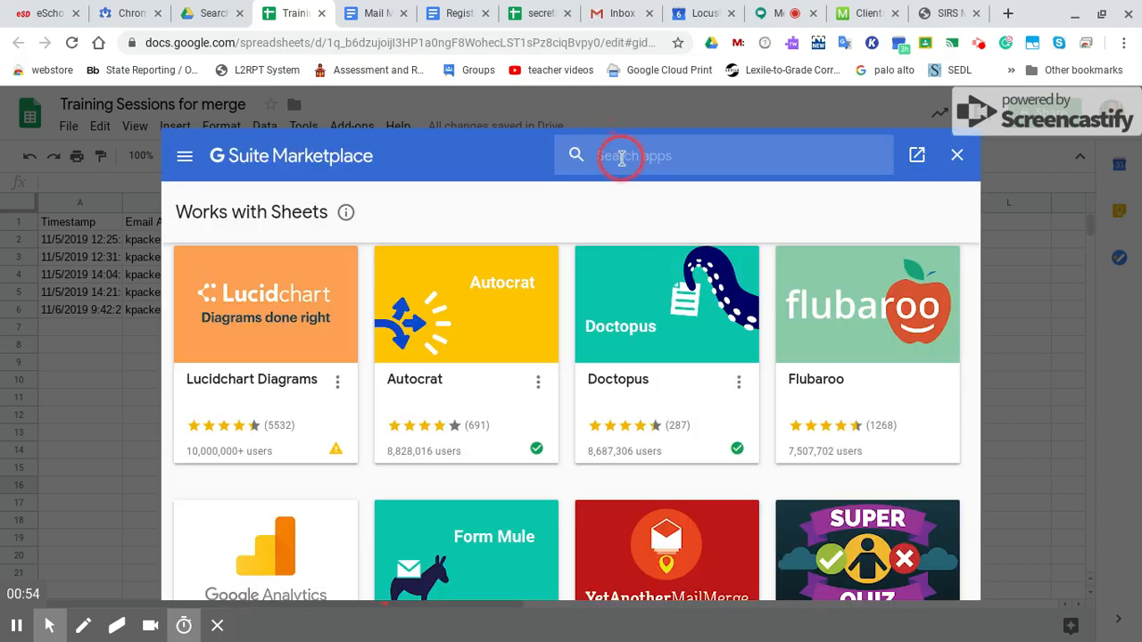
pyautogui.write('form ')
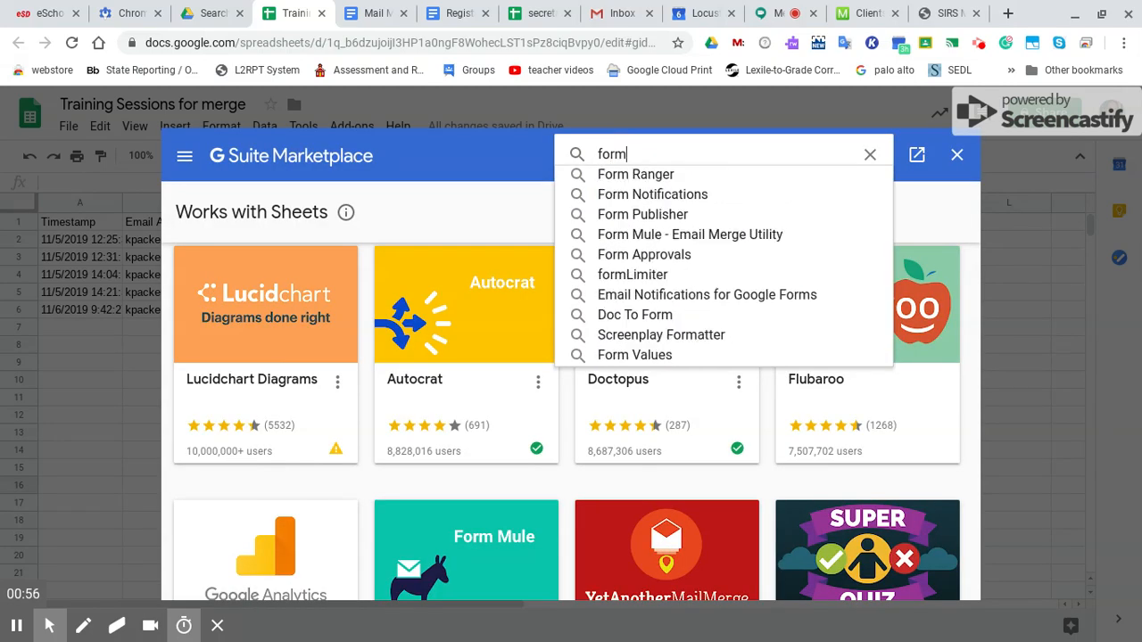
pyautogui.write('mule')
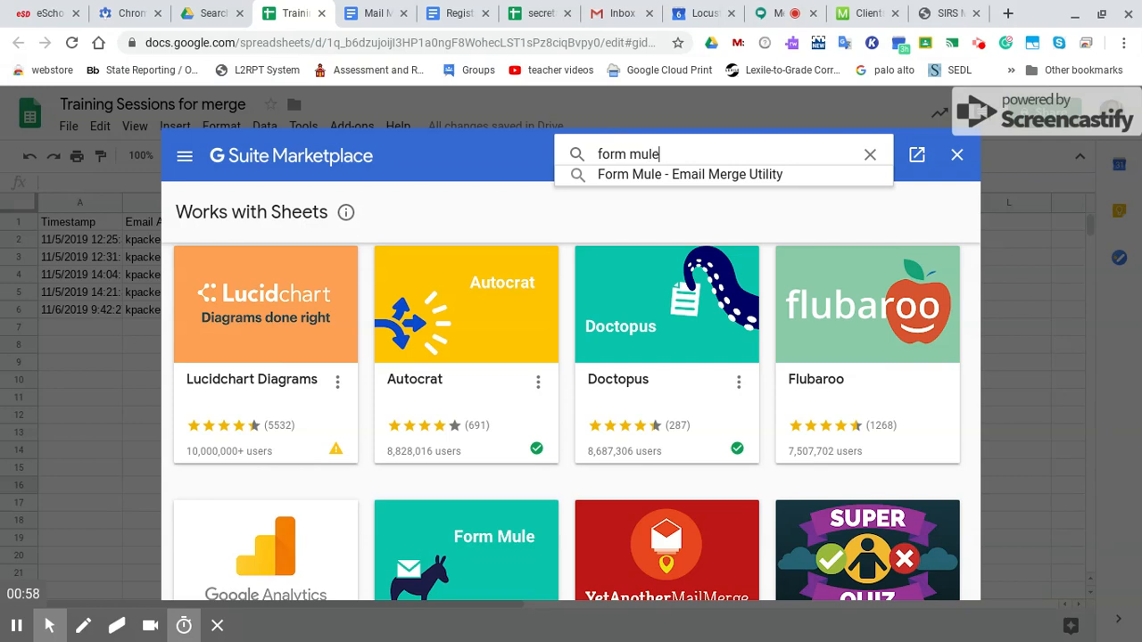
pyautogui.press('Return')
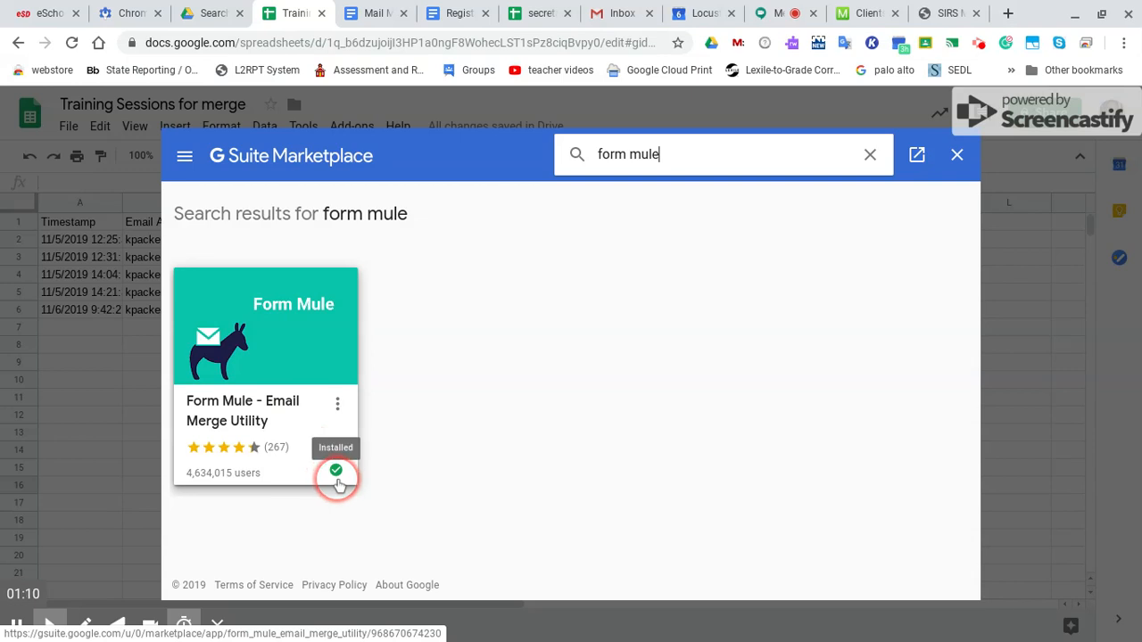
pyautogui.click(957, 157)
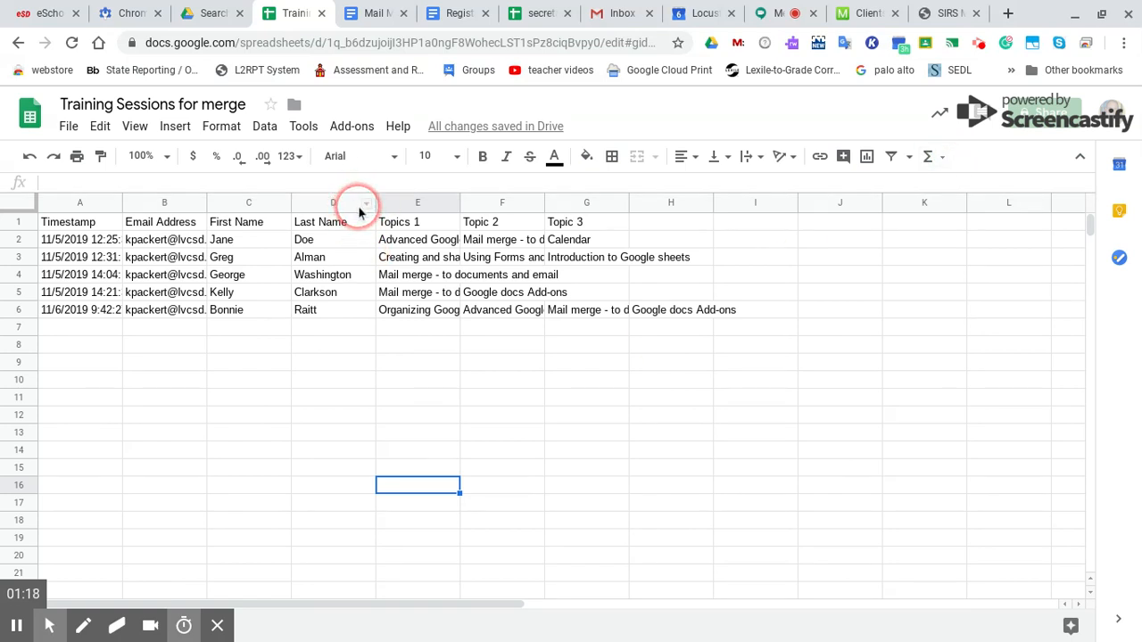
# - Launch the Form Mule - Email Merge Utility and choose Sheet1 as the merge source, proceeding to the template settings
pyautogui.click(351, 129)
pyautogui.moveTo(402, 259)
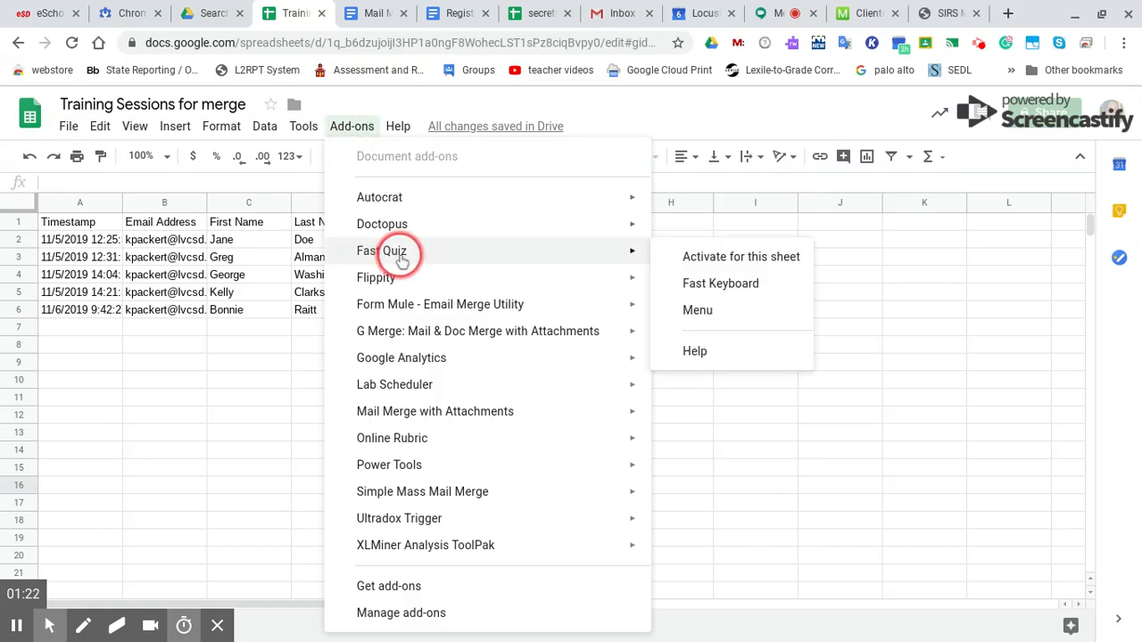
pyautogui.moveTo(408, 304)
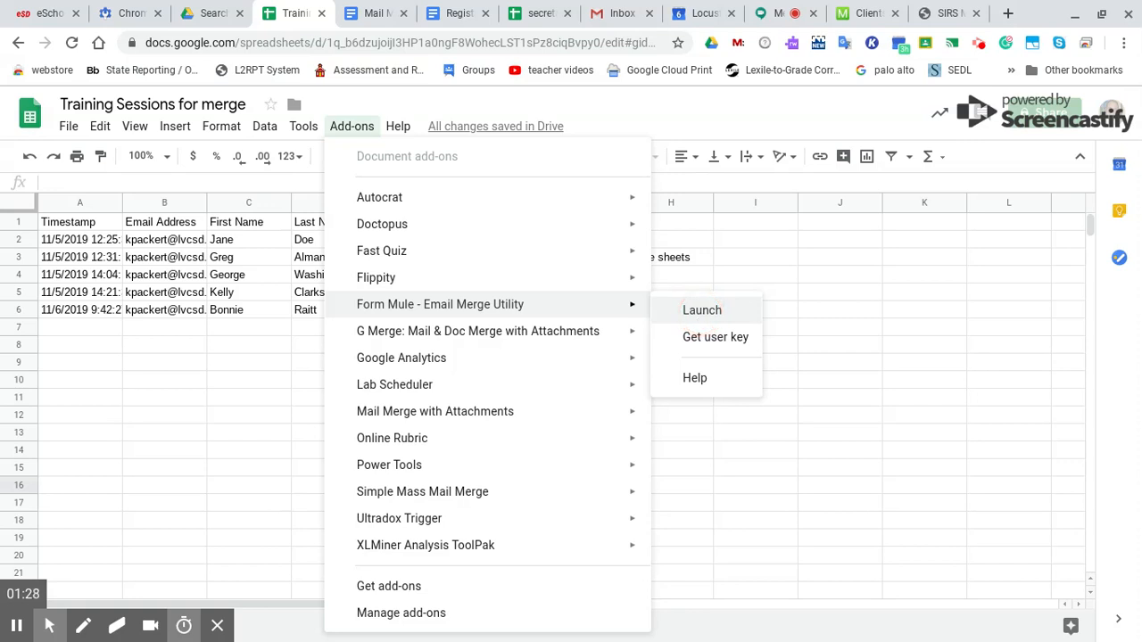
pyautogui.click(702, 310)
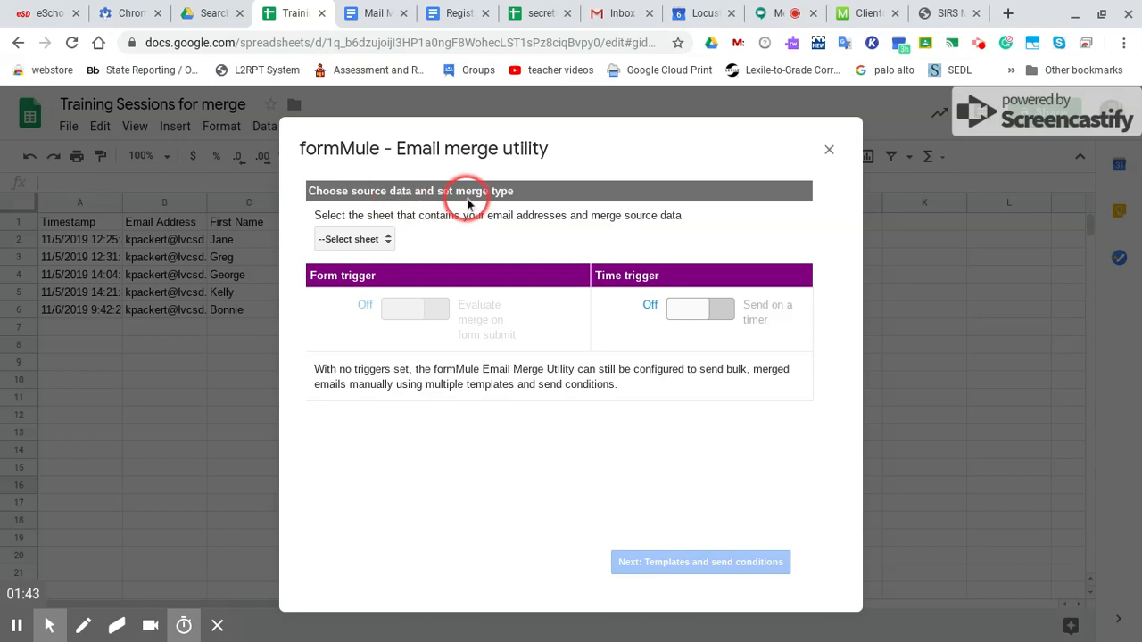
pyautogui.click(360, 242)
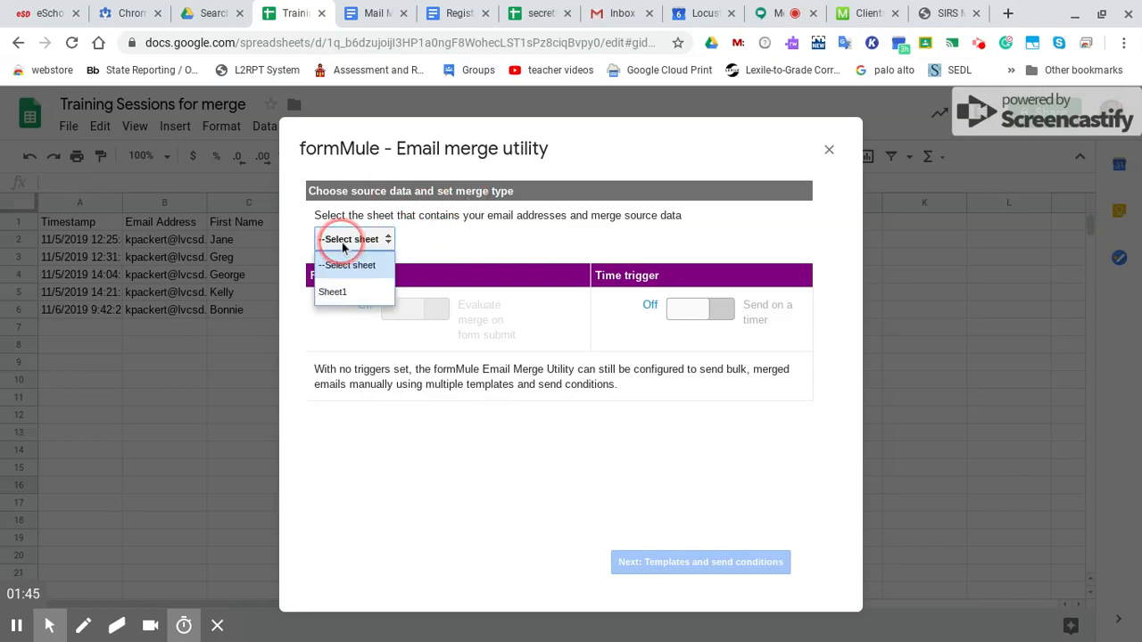
pyautogui.click(336, 292)
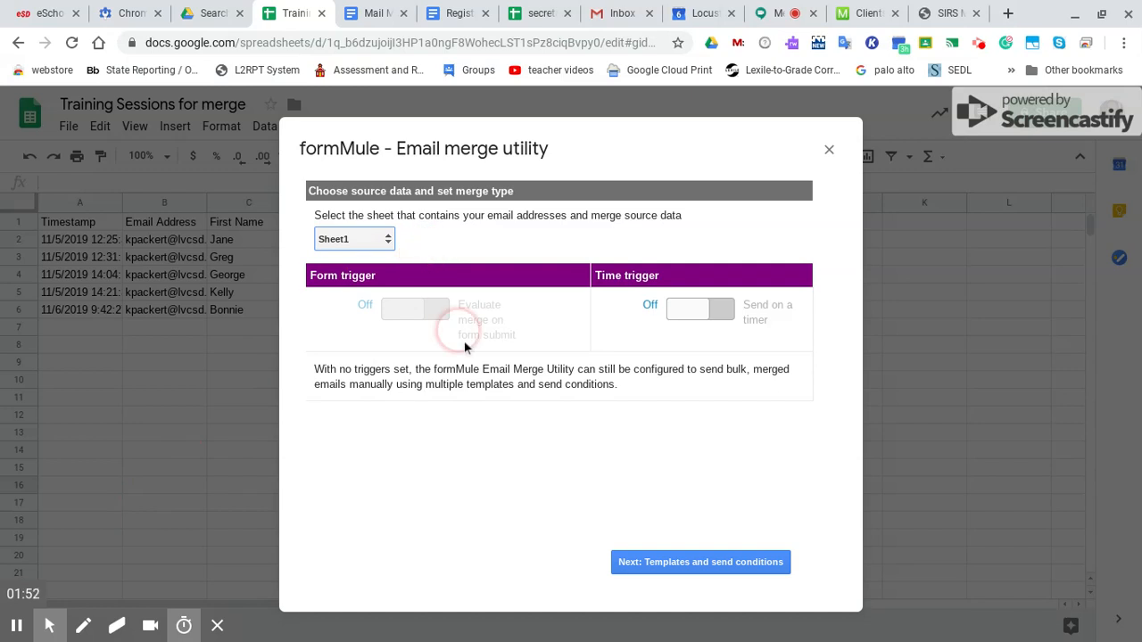
pyautogui.click(665, 569)
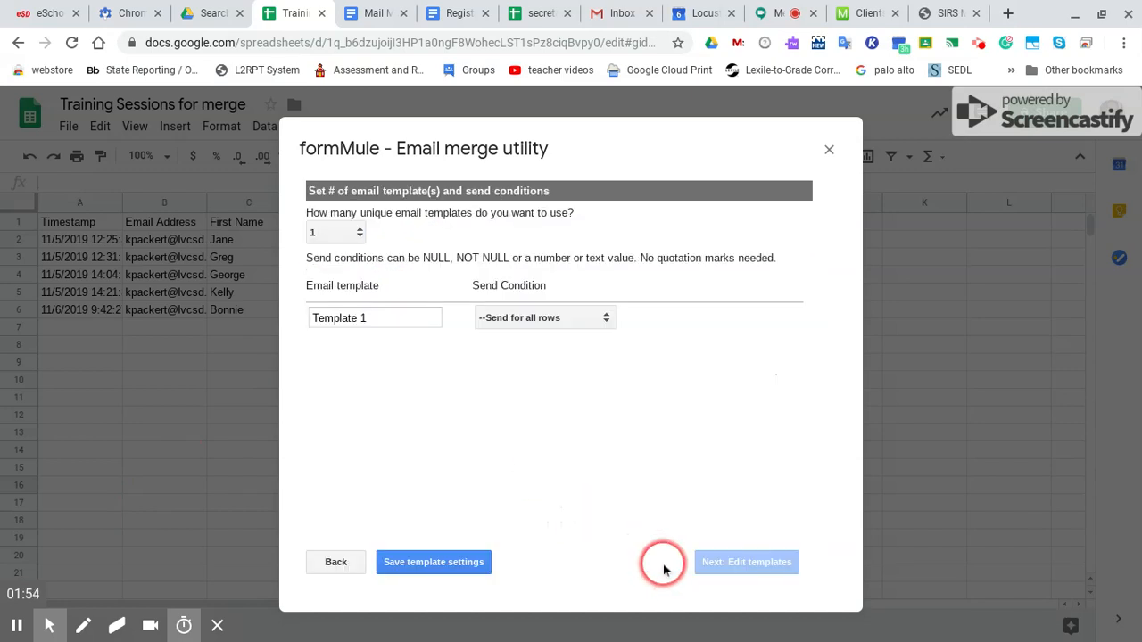
# - Save the template settings with one email template sent for all rows, and proceed to editing the template
pyautogui.click(641, 436)
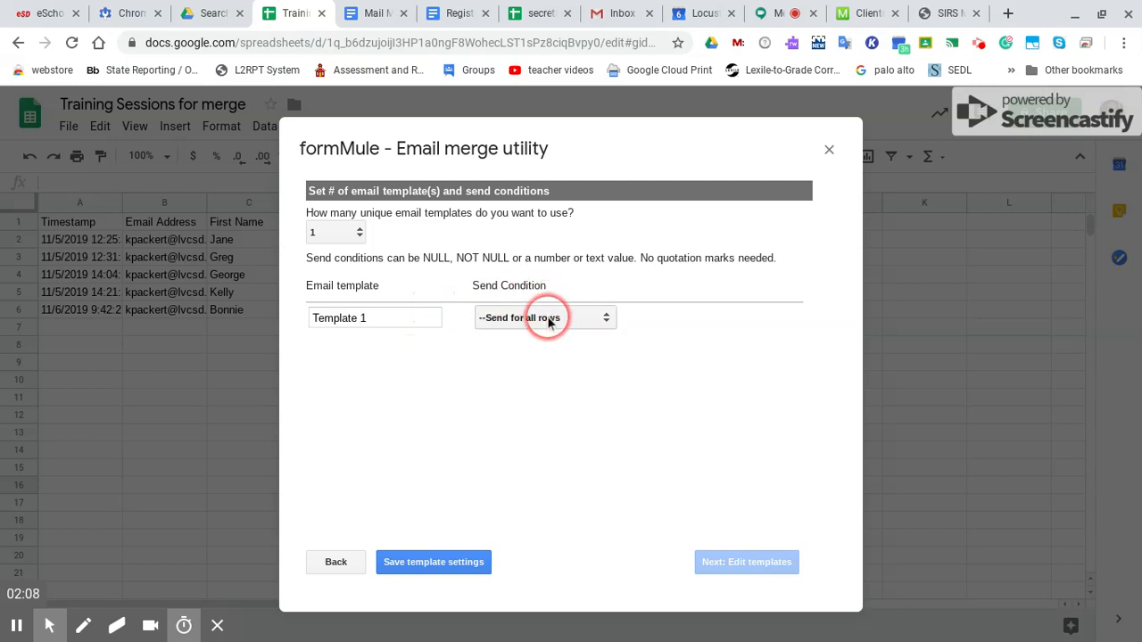
pyautogui.click(448, 562)
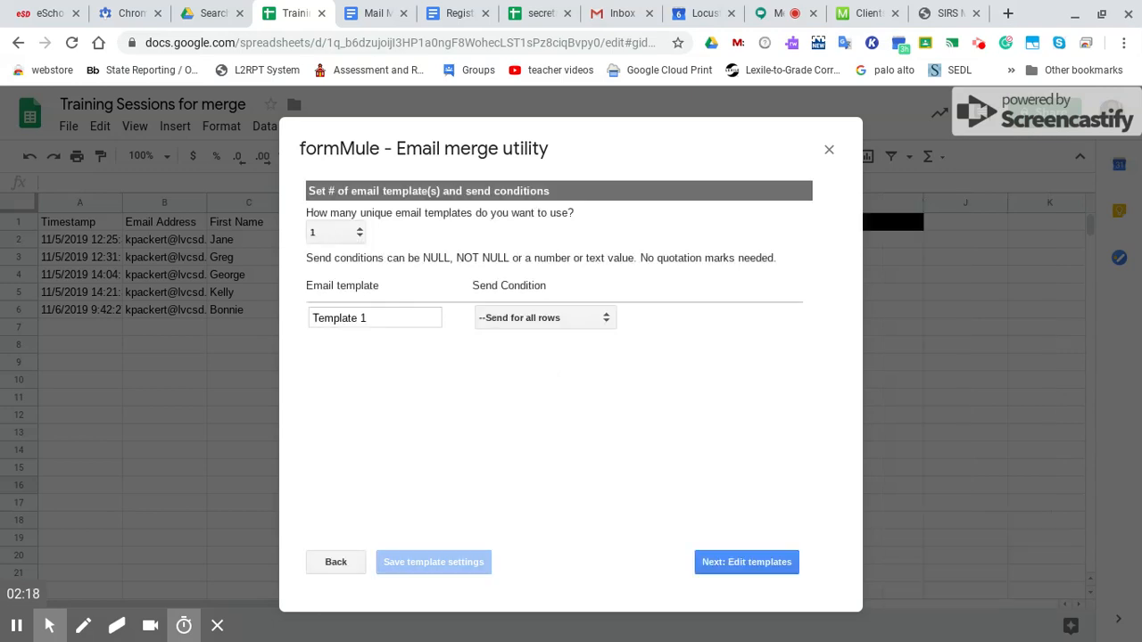
pyautogui.click(763, 560)
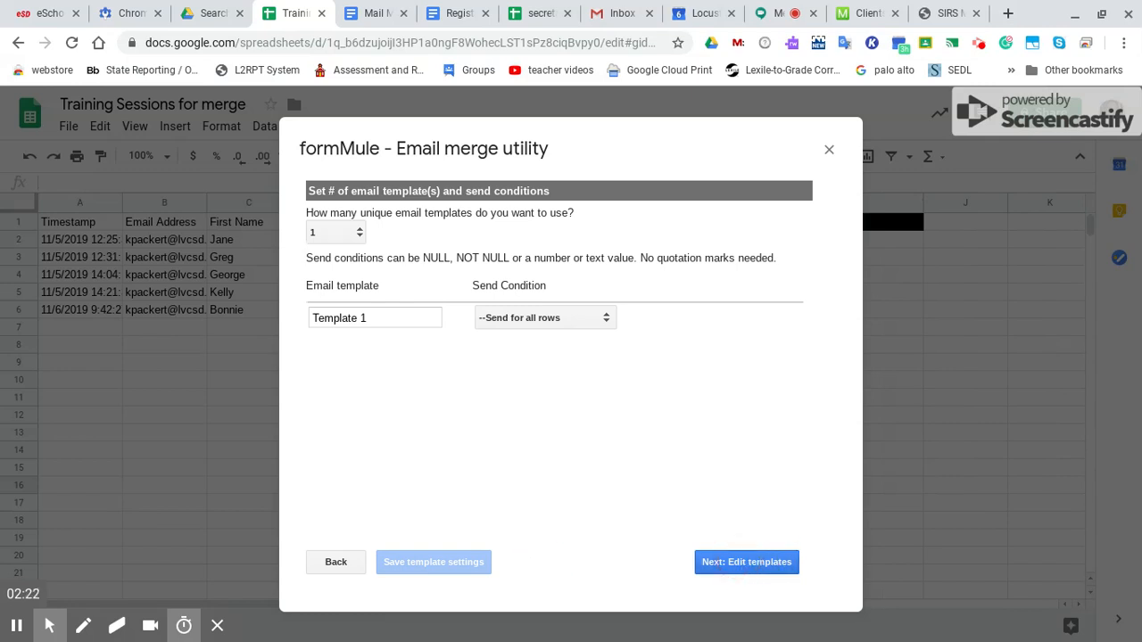
pyautogui.click(741, 563)
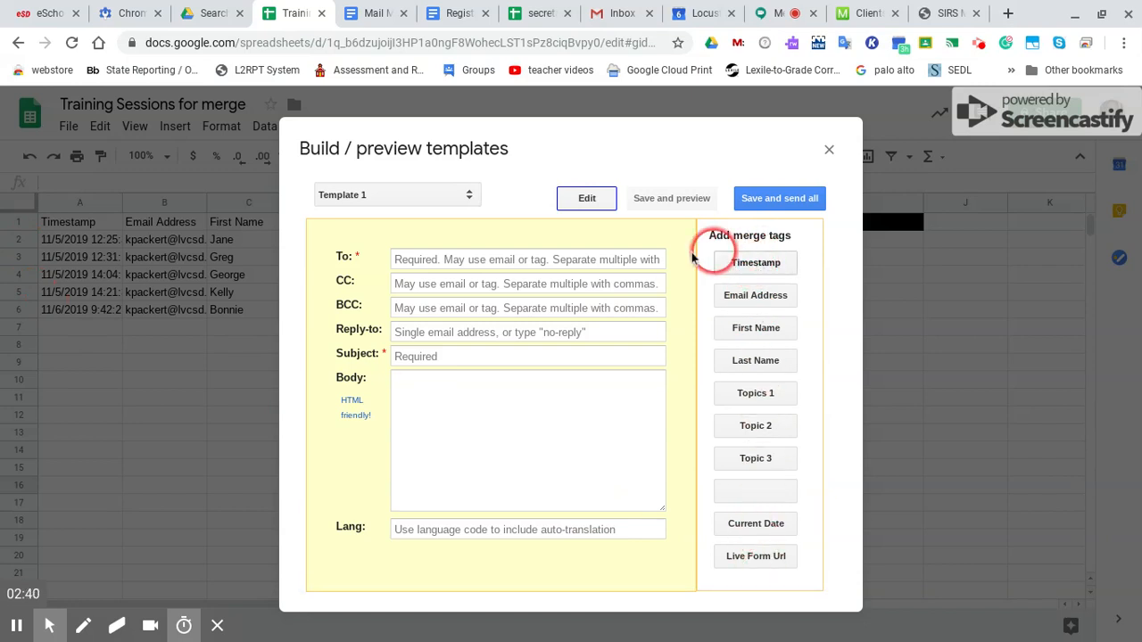
# - Set the template's recipient to the <<Email Address>> merge tag
pyautogui.click(499, 260)
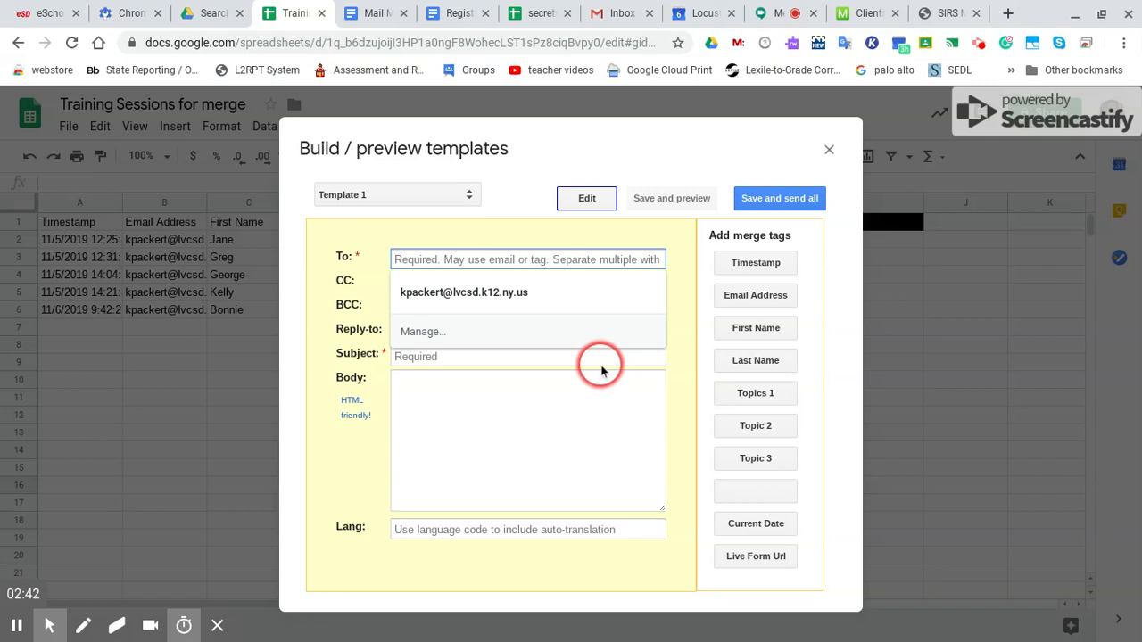
pyautogui.click(540, 233)
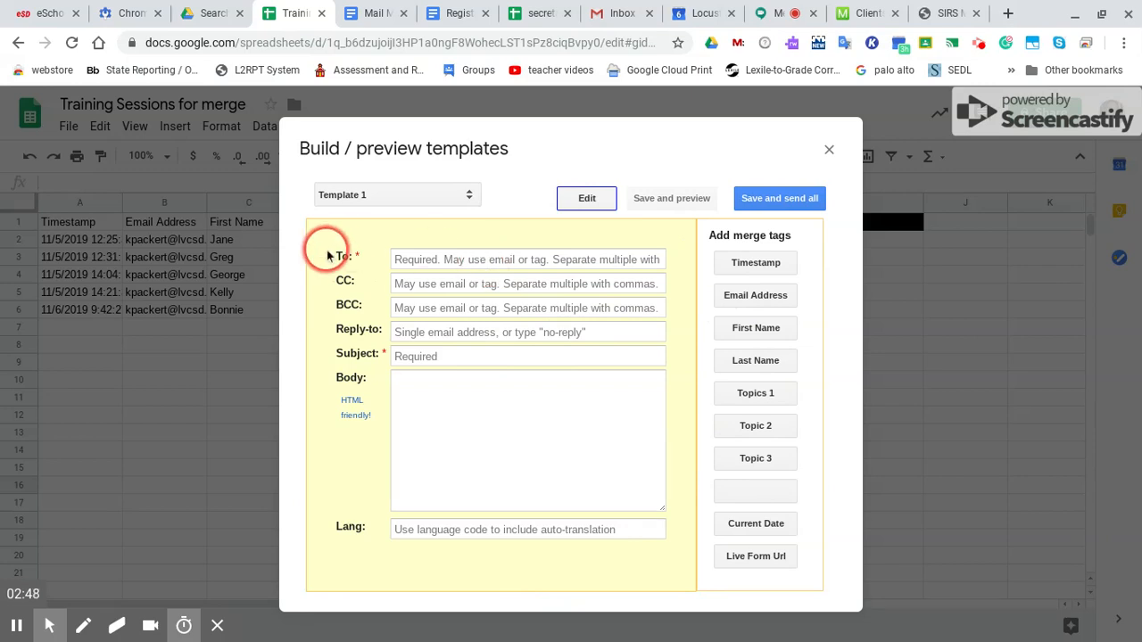
pyautogui.click(437, 260)
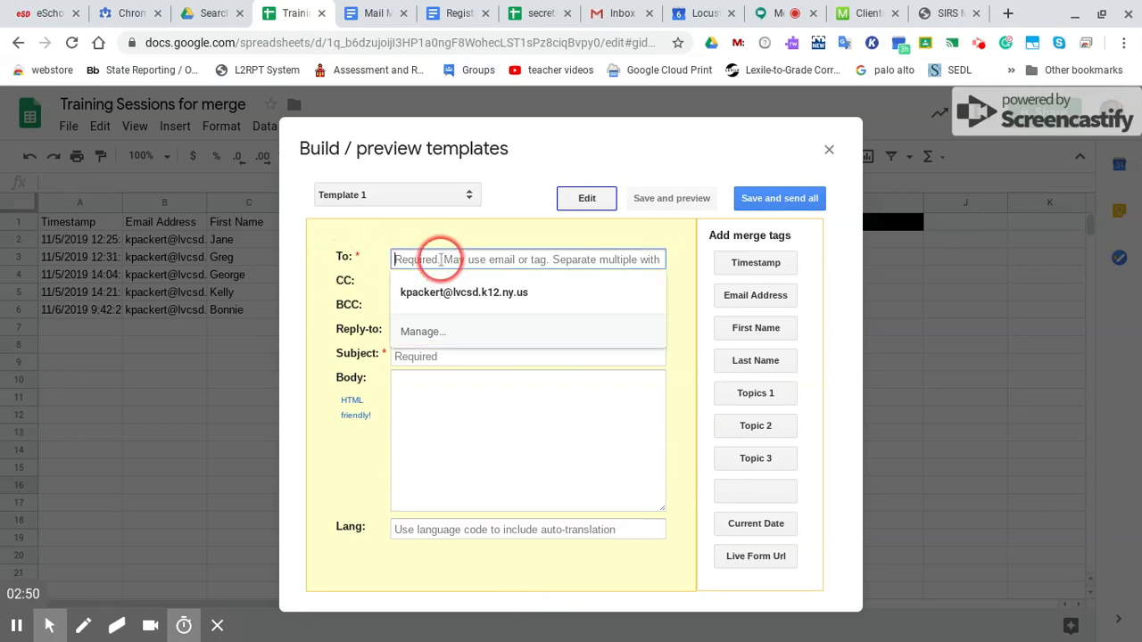
pyautogui.click(745, 296)
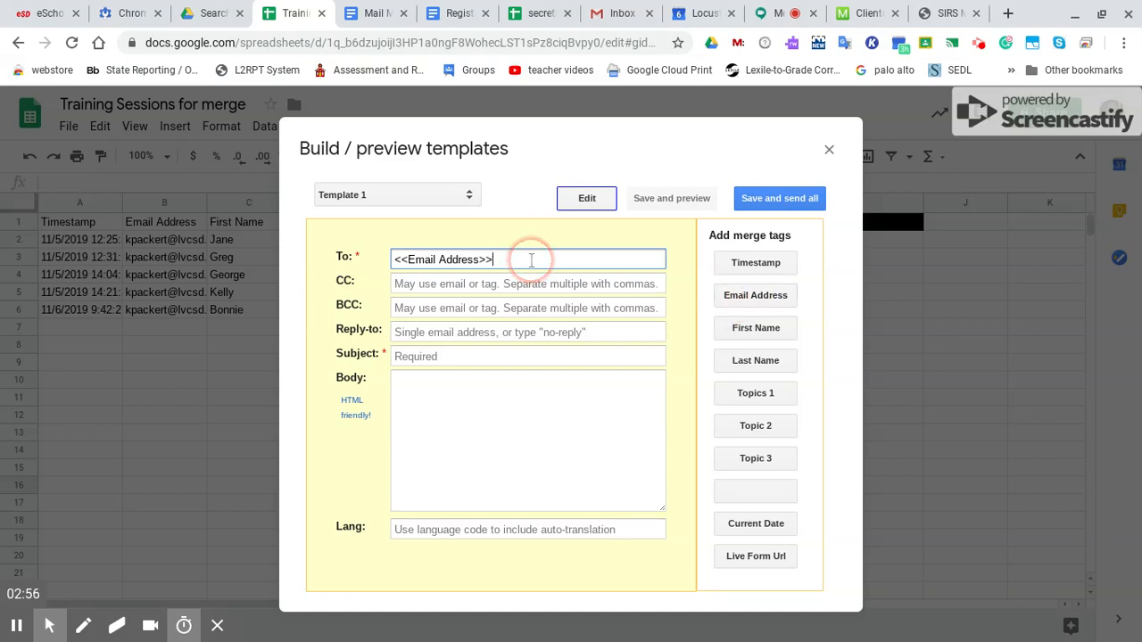
# - Set the email subject to "Training Sessions" and begin the message body with "Dear"
pyautogui.click(455, 357)
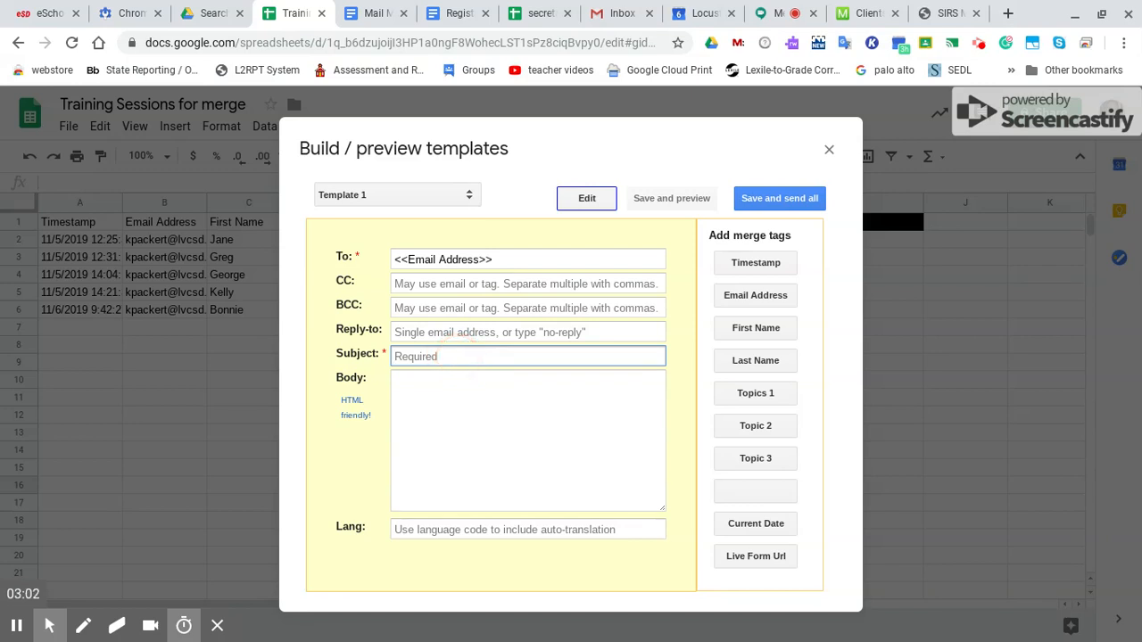
pyautogui.click(734, 430)
pyautogui.click(487, 392)
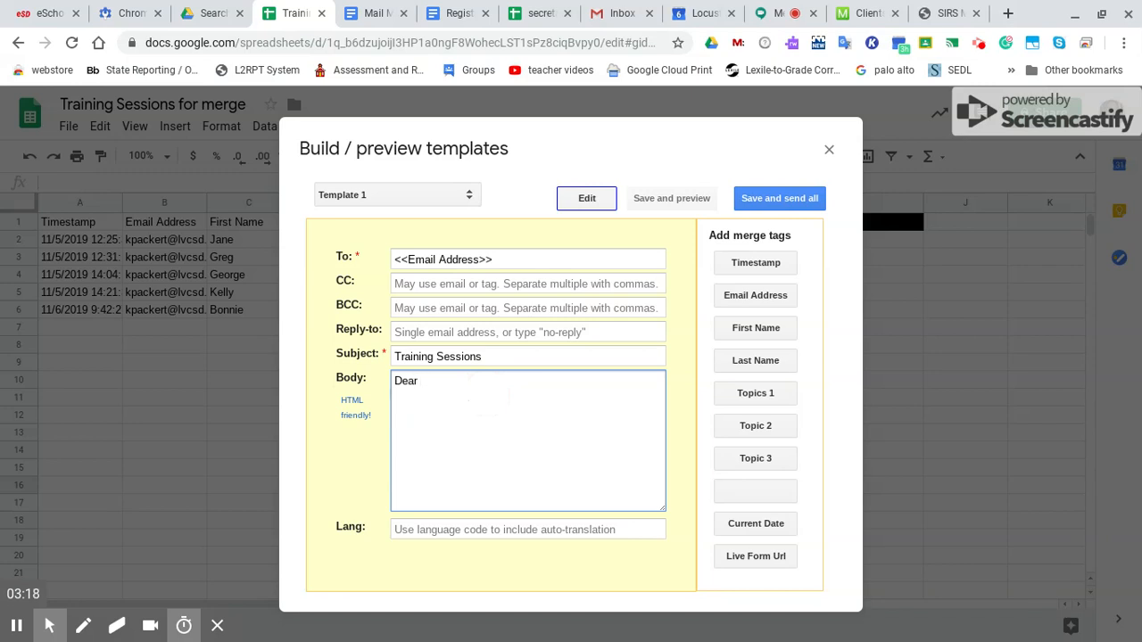
pyautogui.click(520, 393)
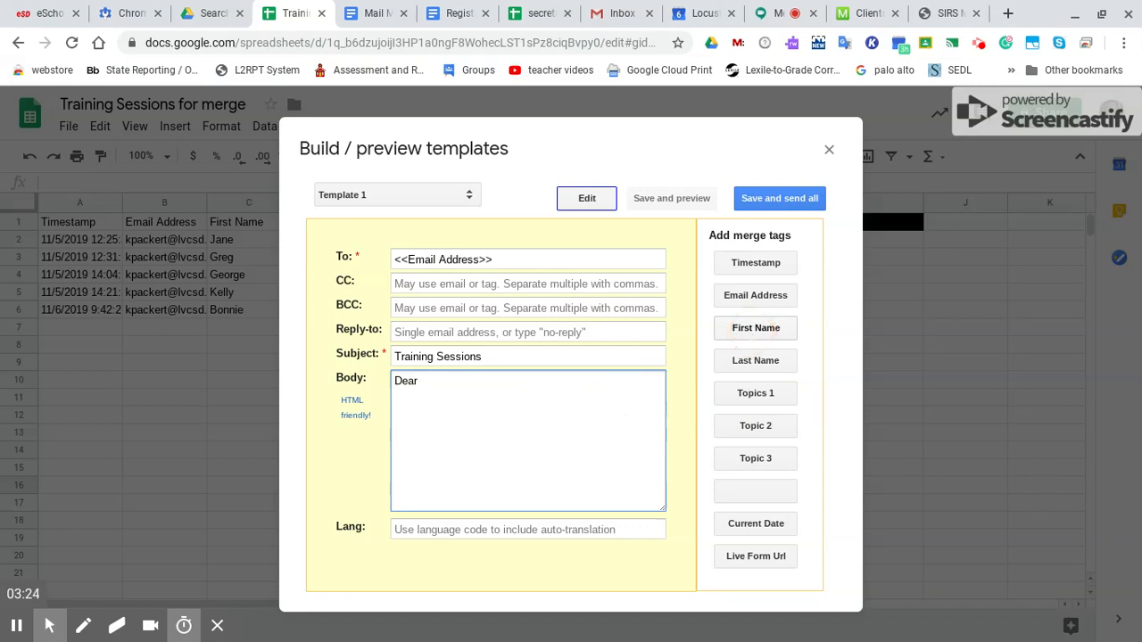
pyautogui.click(751, 332)
pyautogui.click(608, 382)
pyautogui.click(482, 382)
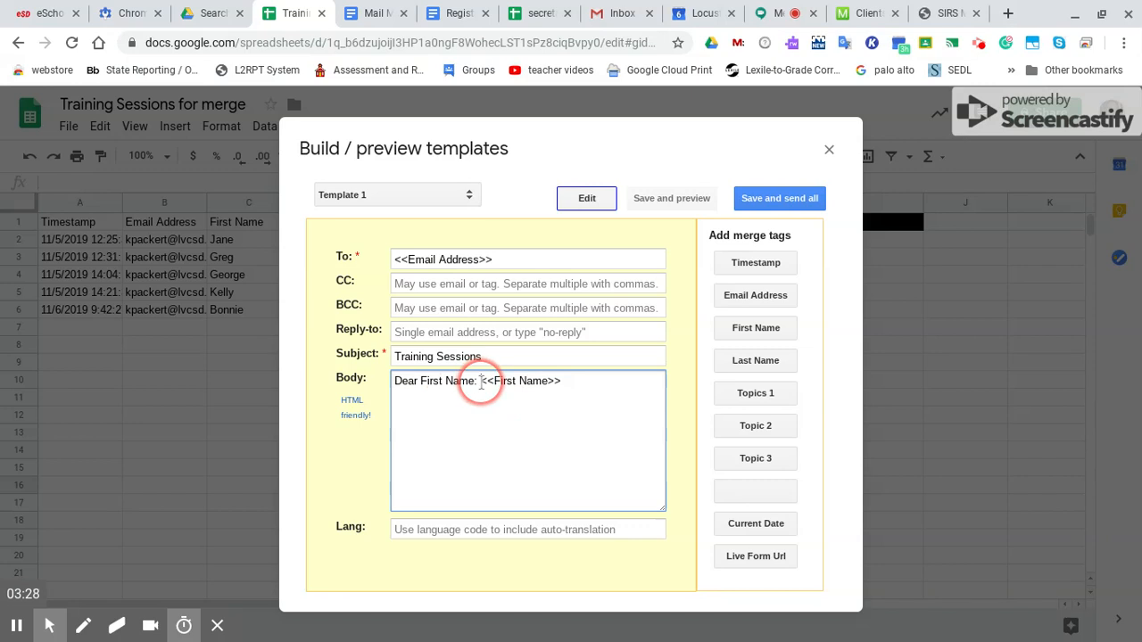
pyautogui.click(493, 450)
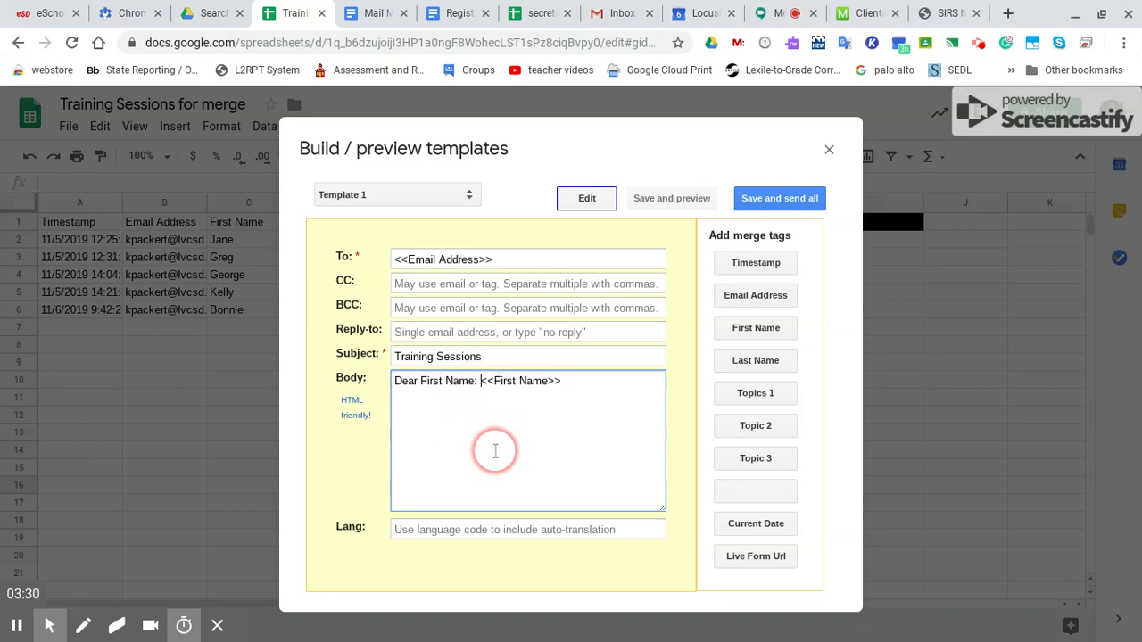
pyautogui.hotkey('ctrl', 'shift', 'Left')
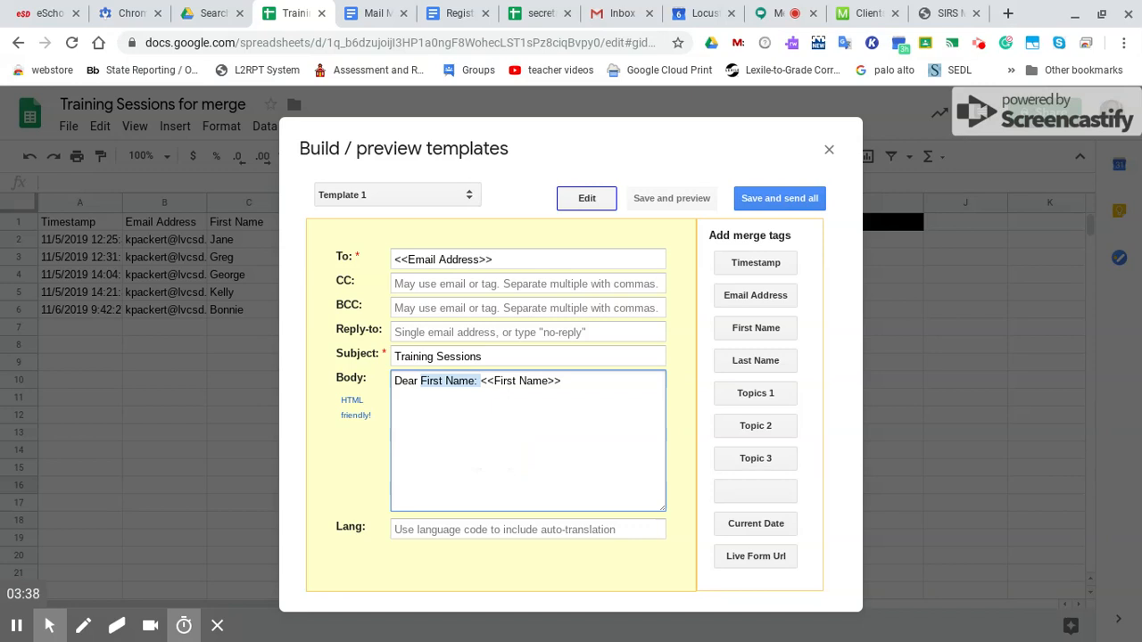
pyautogui.press('BackSpace')
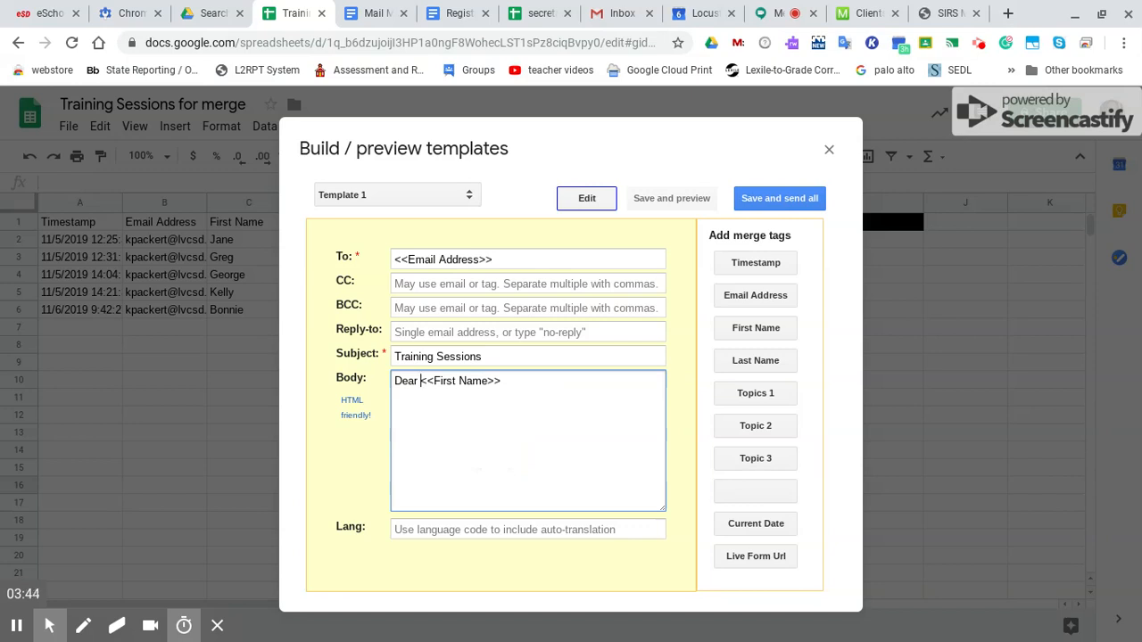
pyautogui.write('<<')
pyautogui.moveTo(420, 381); pyautogui.dragTo(514, 381)
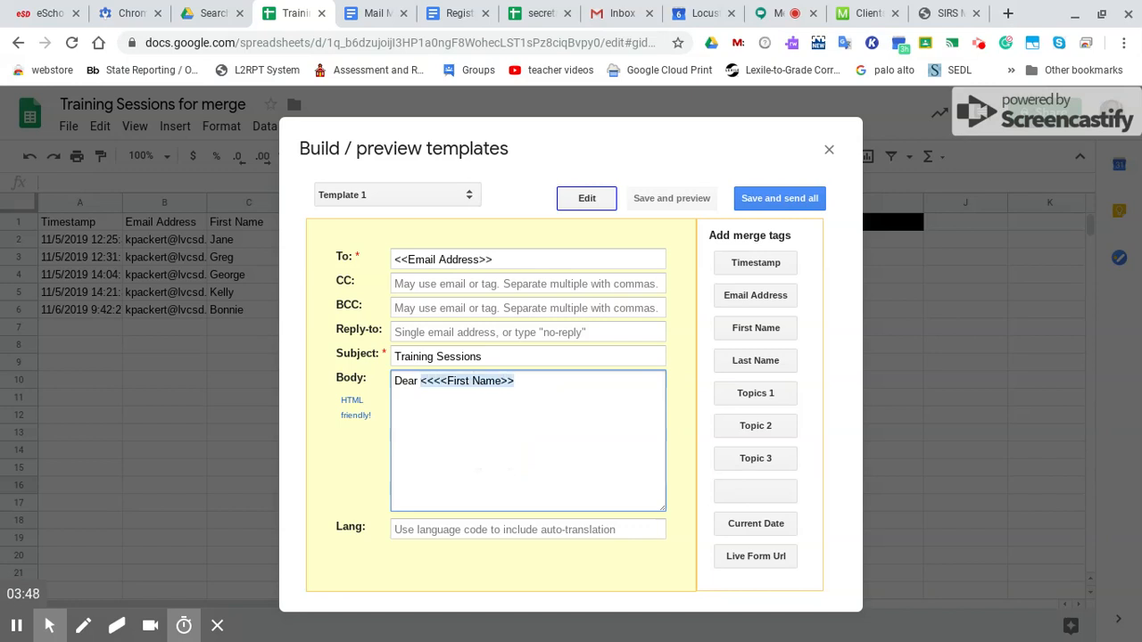
pyautogui.press('BackSpace')
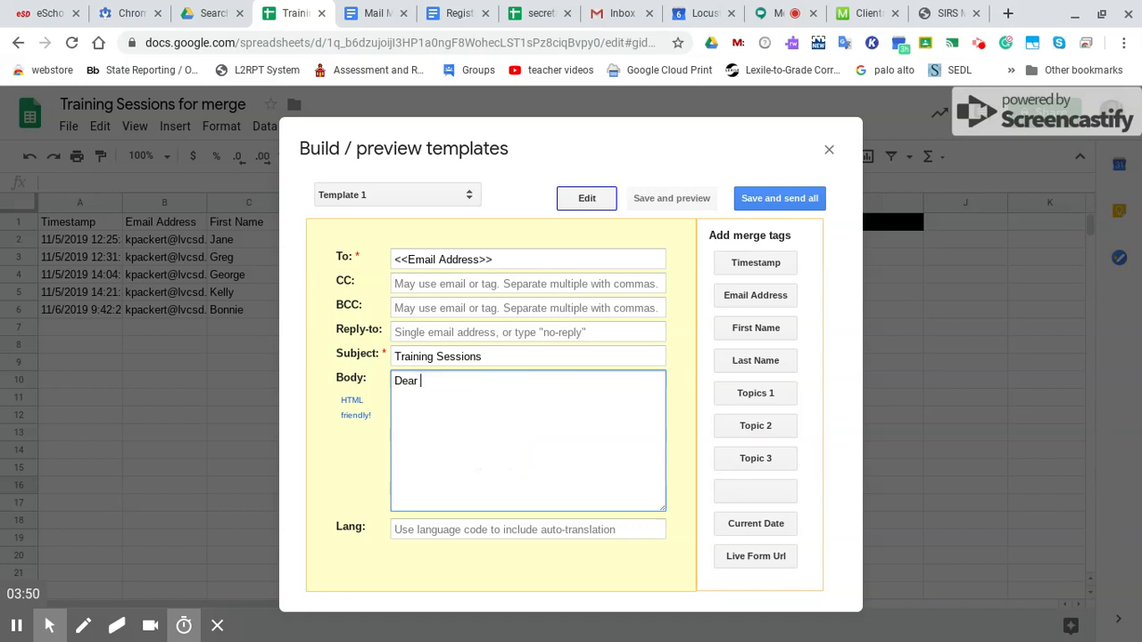
# - Complete the greeting as "Dear <<First Name>>," and add the line "Below are your training sessions for next Tuesday." beneath it
pyautogui.click(752, 330)
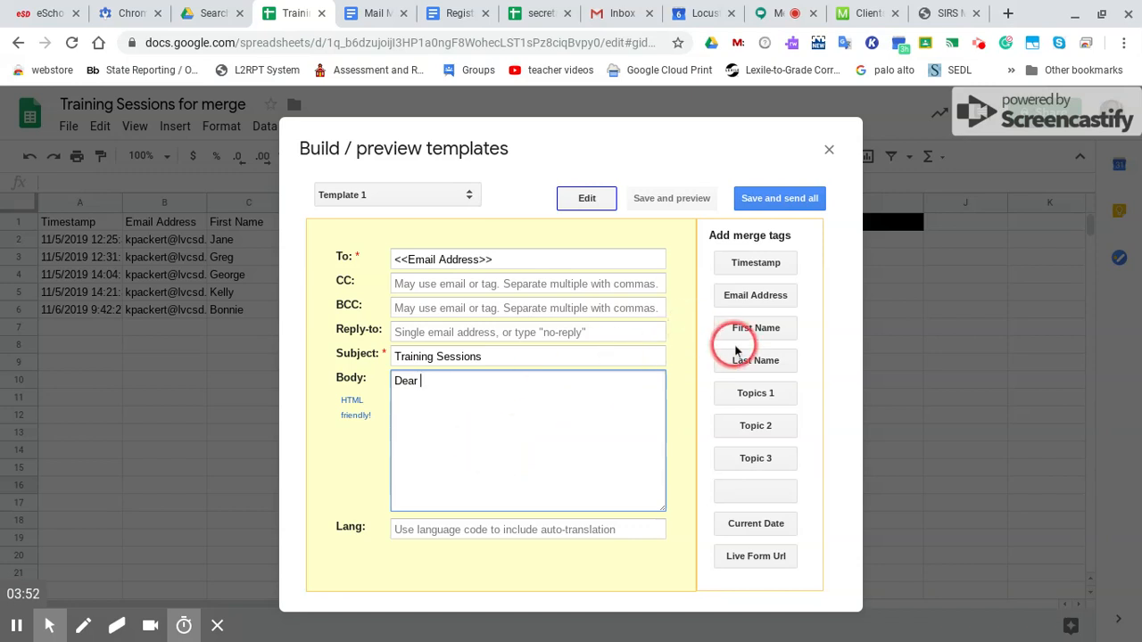
pyautogui.write('<<First Name>>,')
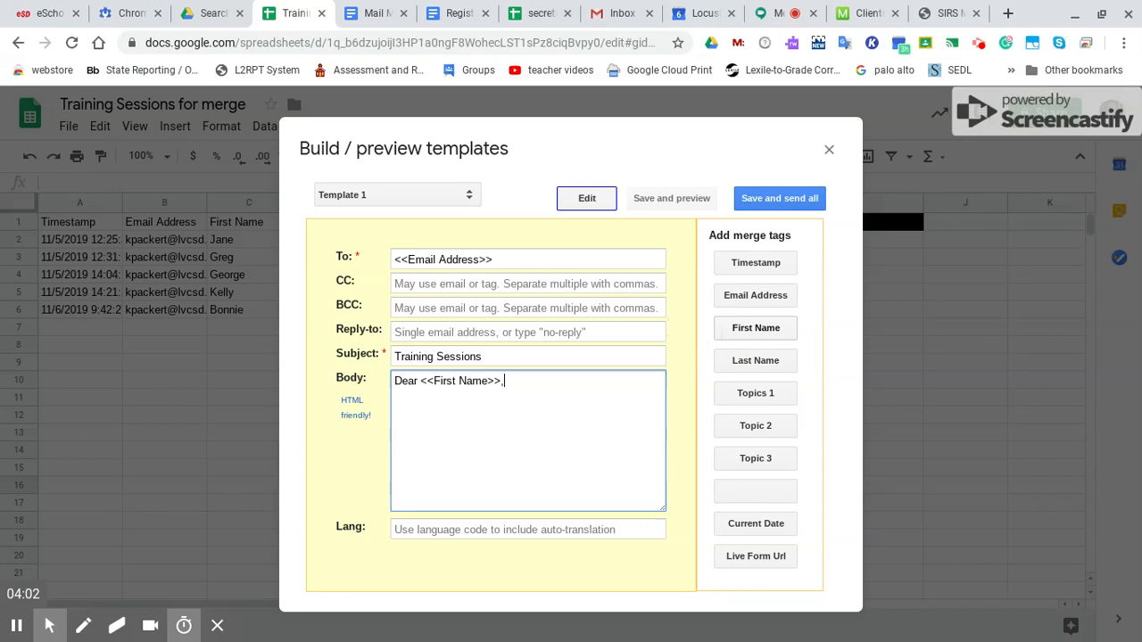
pyautogui.press('Return')
pyautogui.press('Return')
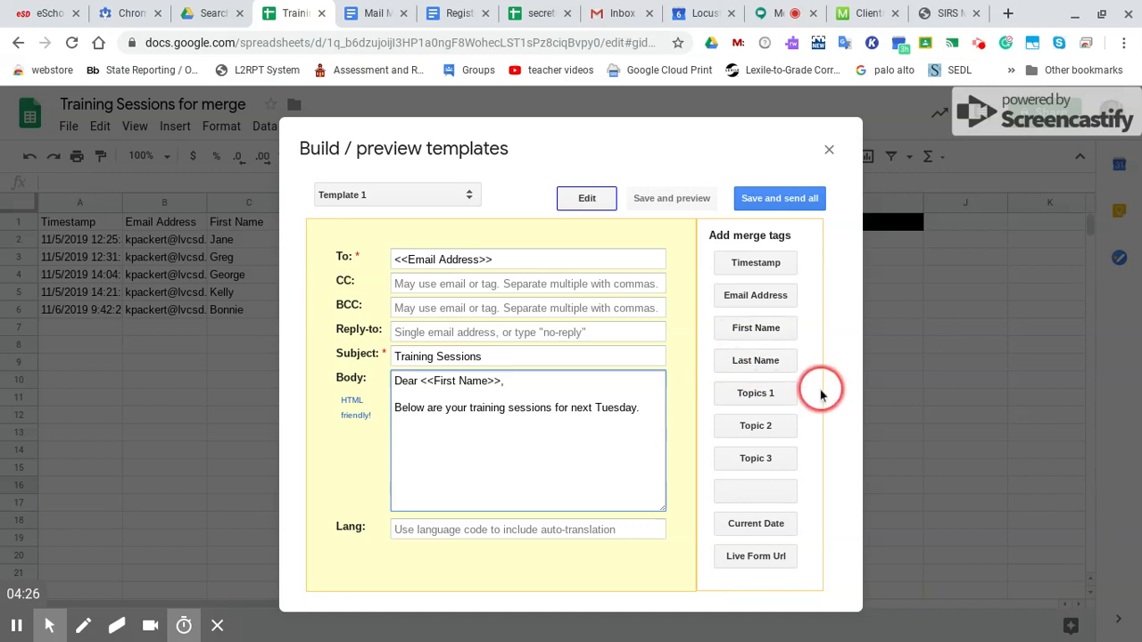
# - Add the Topics 1 merge tag with its label beneath the training sessions sentence in the message body
pyautogui.click(764, 396)
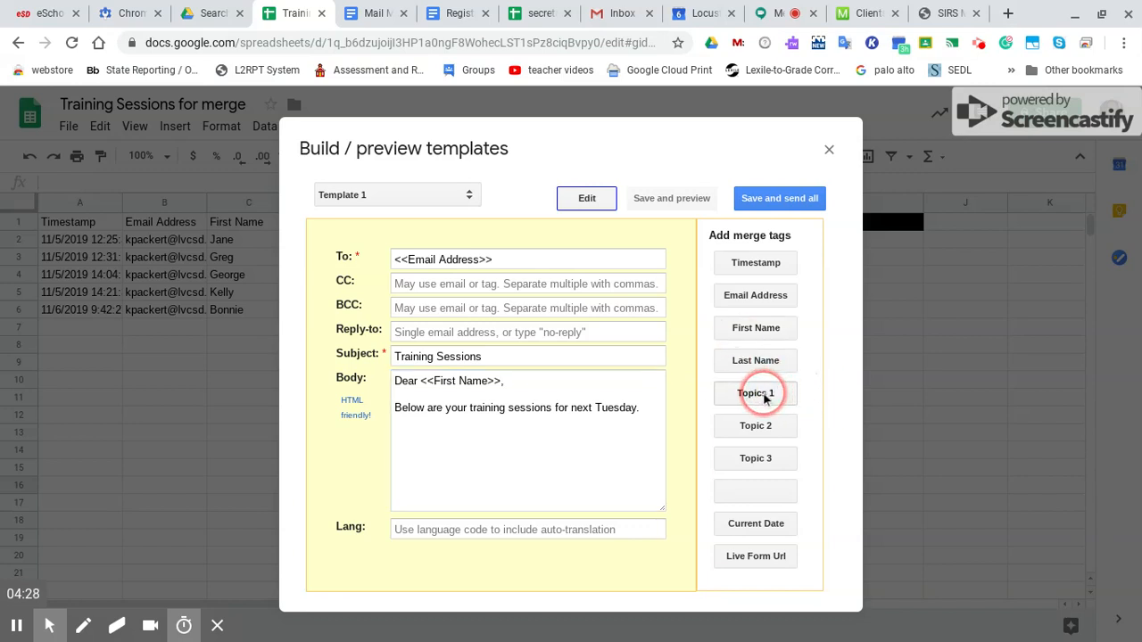
pyautogui.click(769, 429)
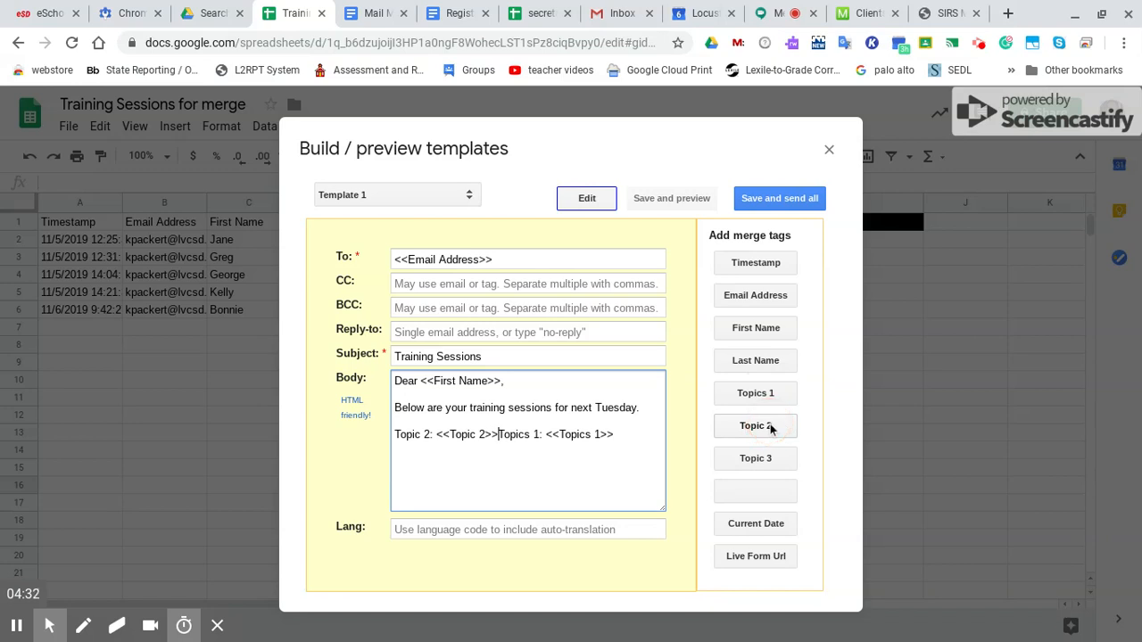
pyautogui.hotkey('ctrl', 'shift', 'Left')
pyautogui.hotkey('ctrl', 'shift', 'Left')
pyautogui.hotkey('ctrl', 'shift', 'Left')
pyautogui.hotkey('ctrl', 'shift', 'Left')
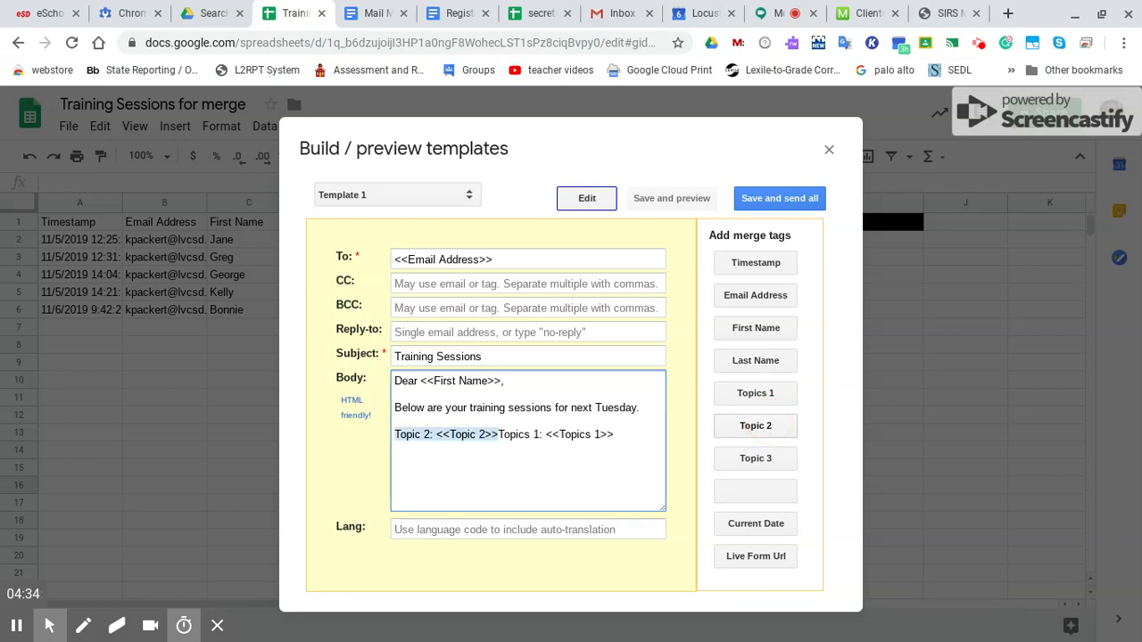
pyautogui.press('BackSpace')
# - Add the labelled Topic 2 and Topic 3 merge tags on separate lines beneath the Topics 1 line
pyautogui.click(534, 439)
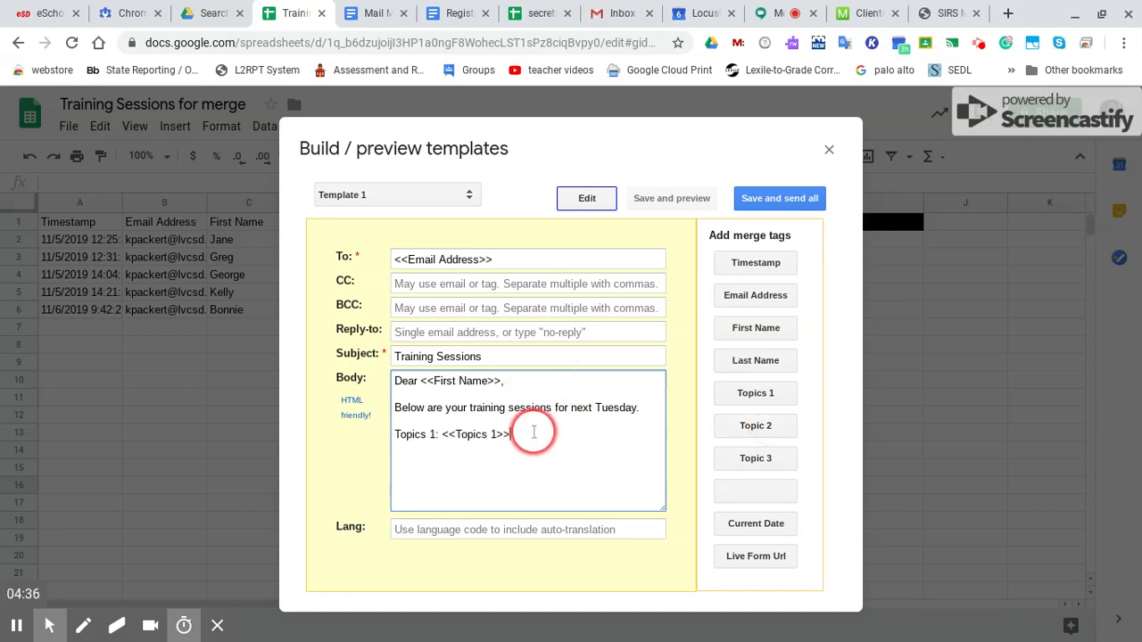
pyautogui.click(755, 426)
pyautogui.press('Return')
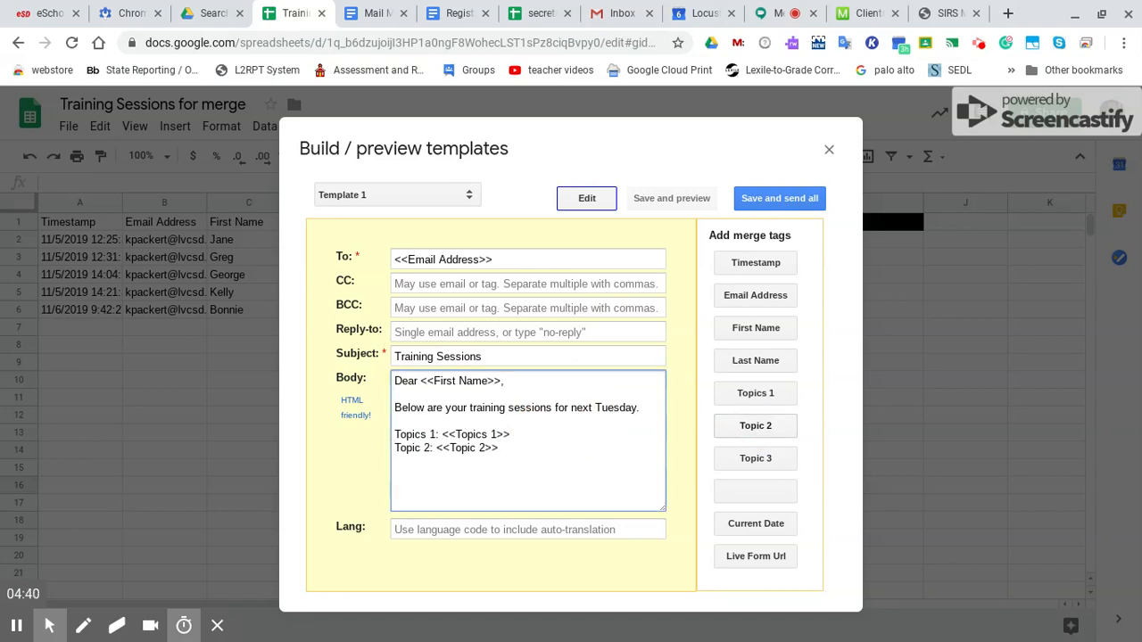
pyautogui.click(755, 456)
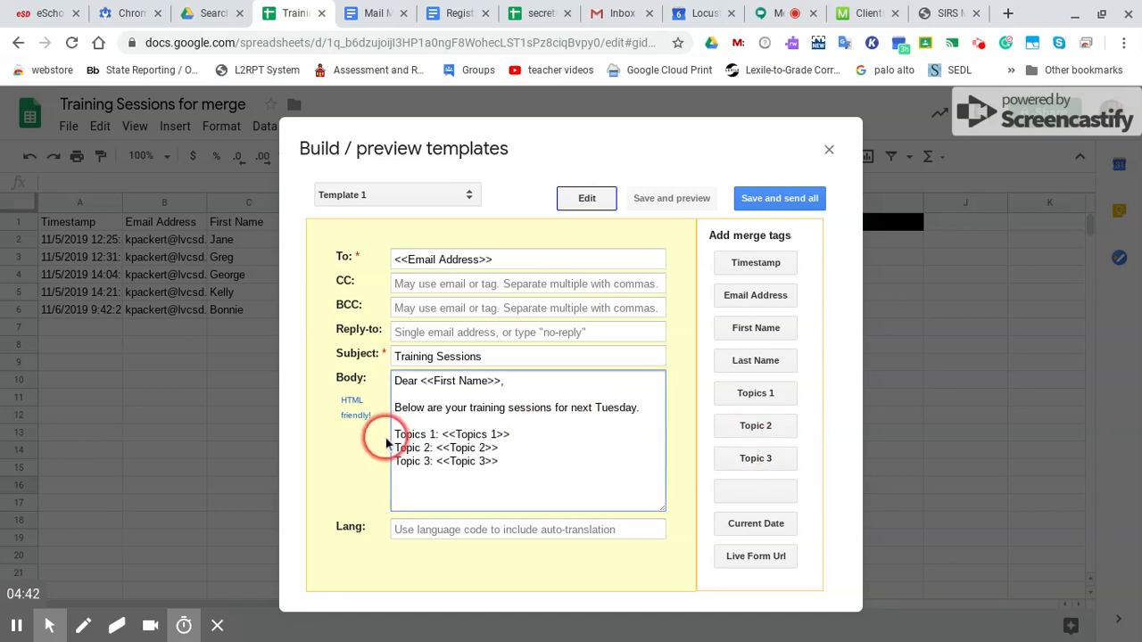
# - End the message body with the line "Thank you for signing up!", separated from the topics by a blank line
pyautogui.press('Return')
pyautogui.press('Return')
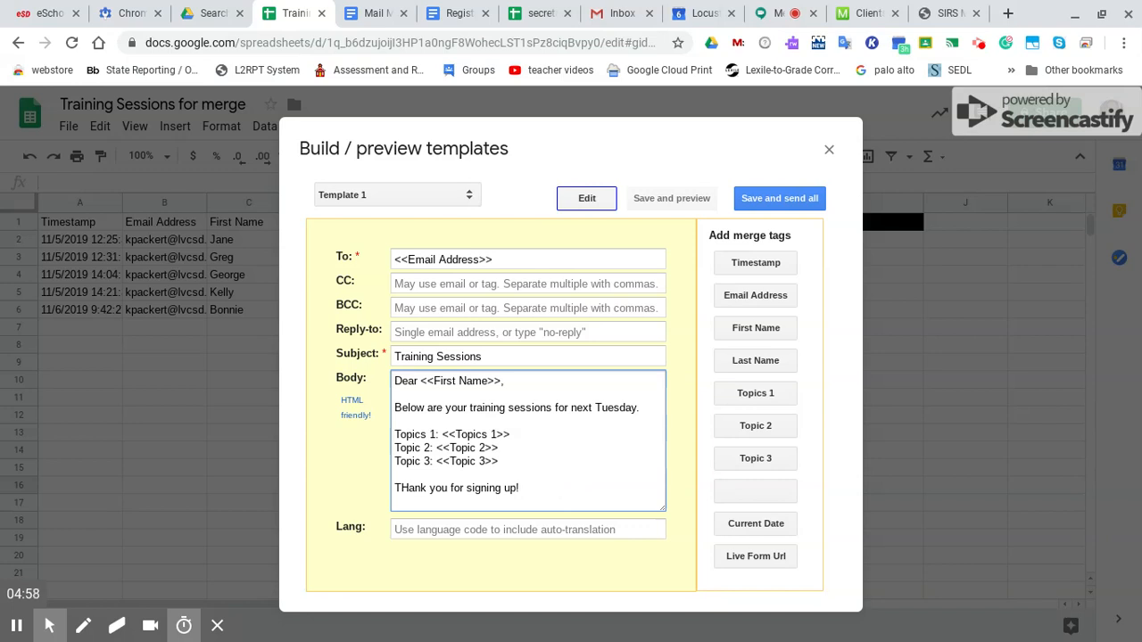
pyautogui.press('Right')
pyautogui.press('Delete')
pyautogui.write('h')
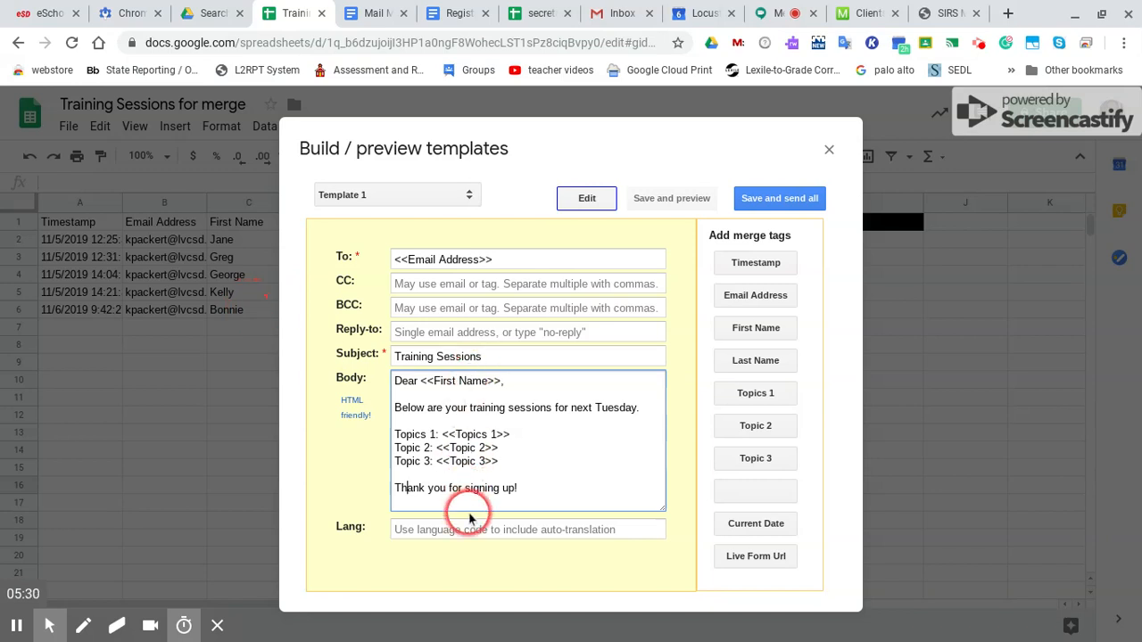
# - Save the template and preview the merged email for each of rows 1 to 5
pyautogui.click(673, 198)
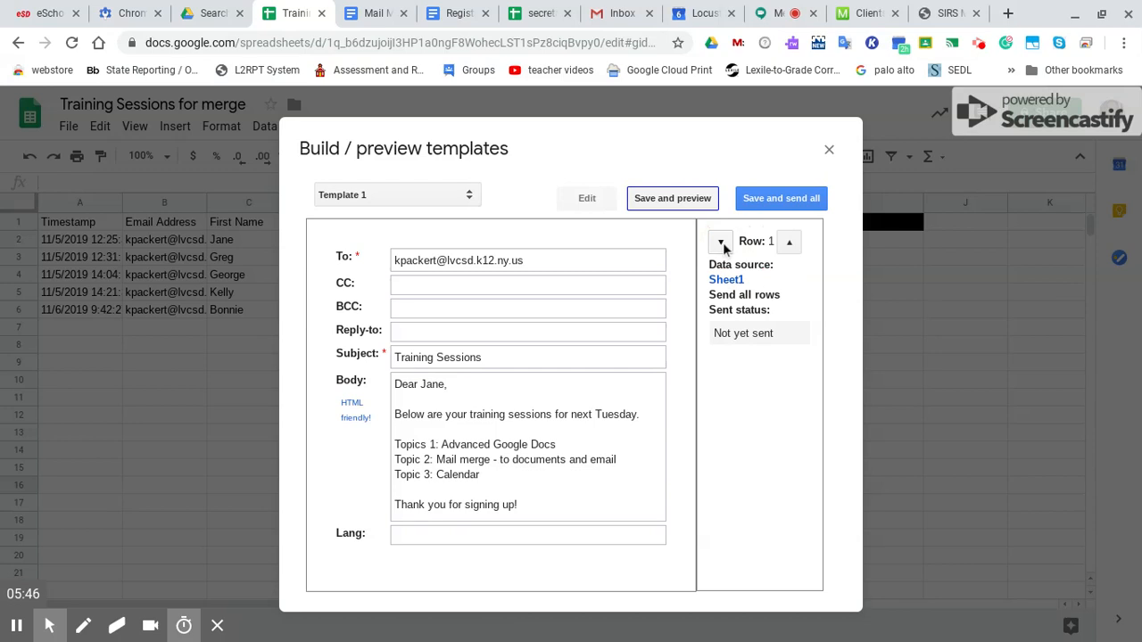
pyautogui.click(788, 243)
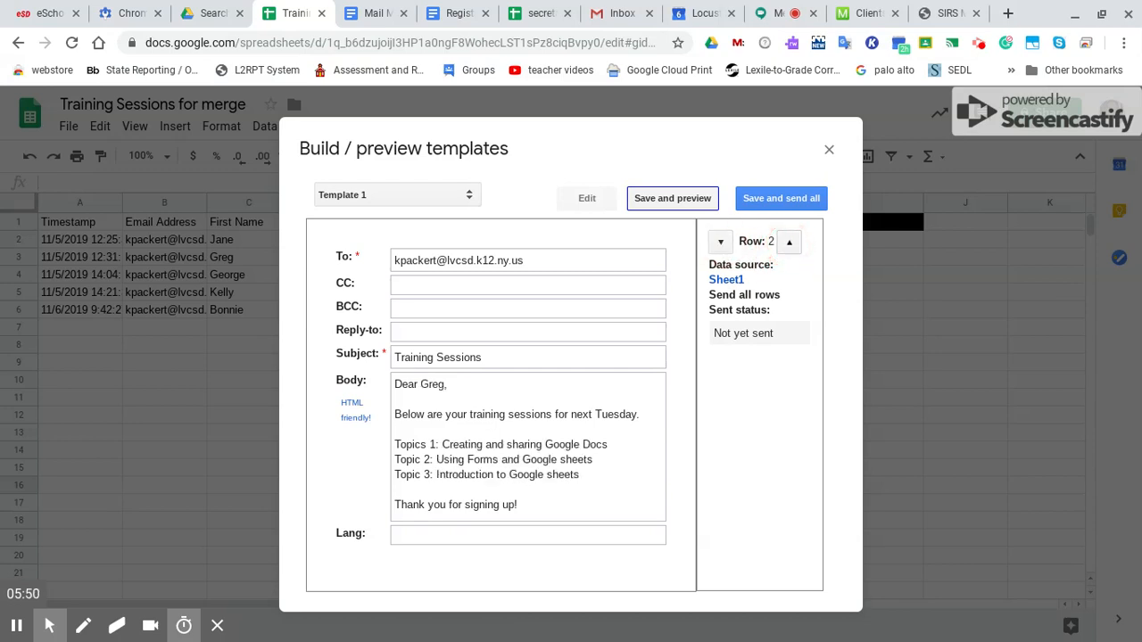
pyautogui.click(789, 242)
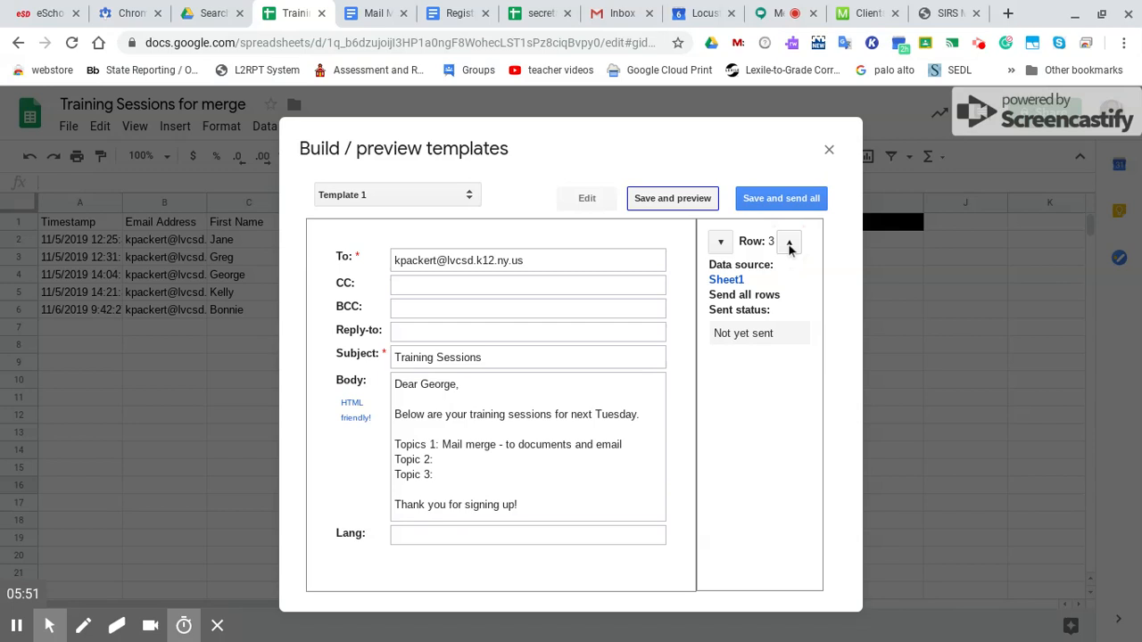
pyautogui.click(788, 244)
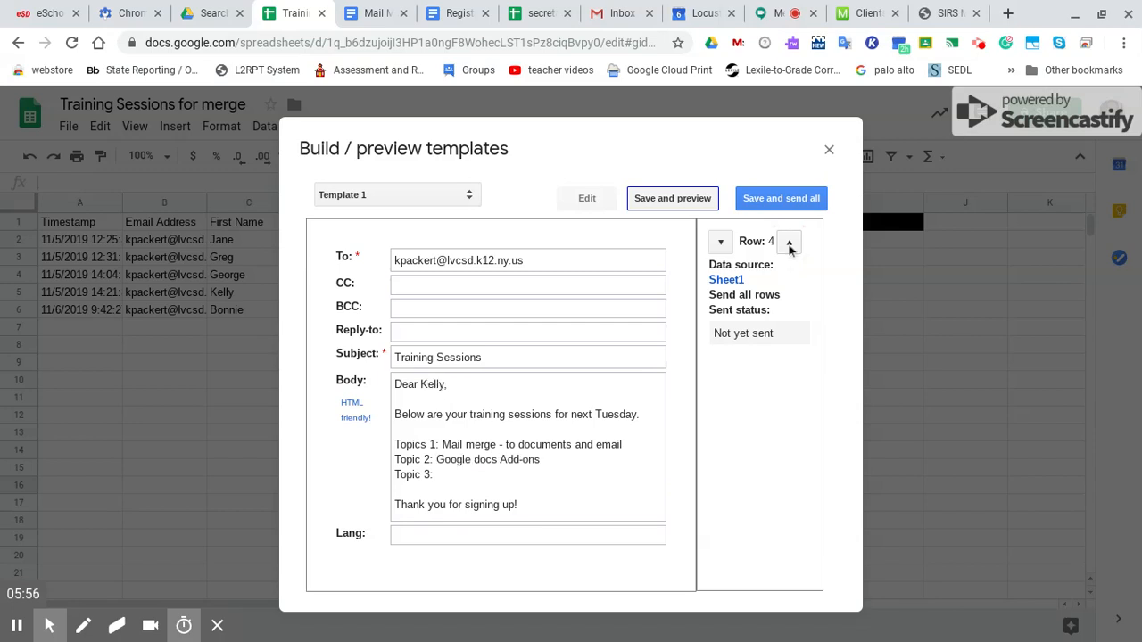
pyautogui.click(789, 246)
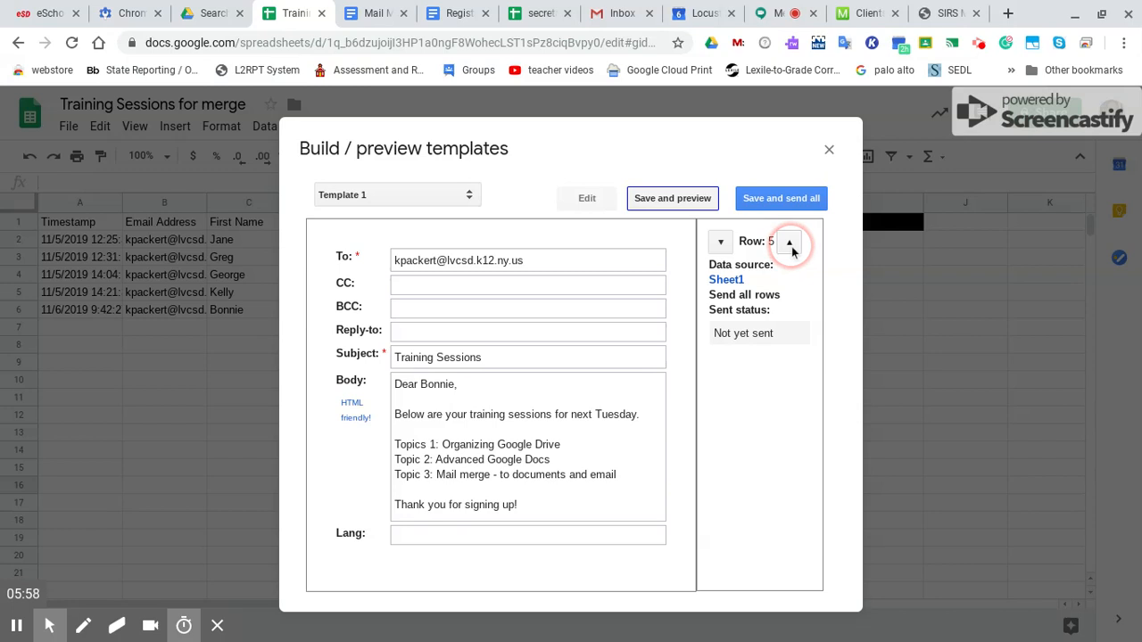
pyautogui.click(790, 248)
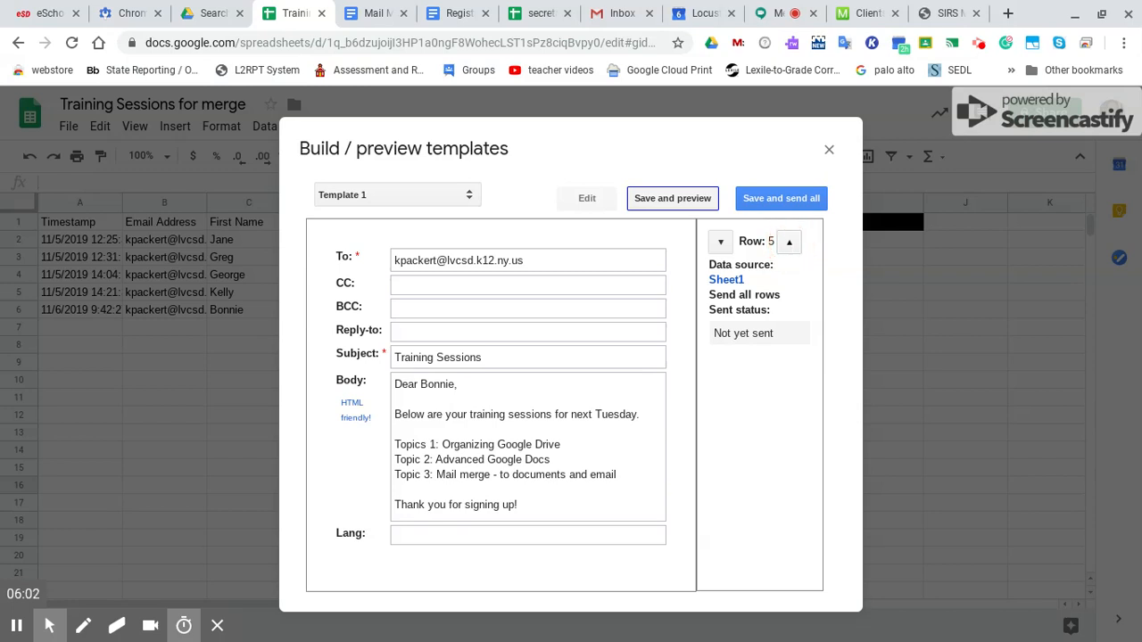
# - Save the template and bring up the preview of all emails ready for sending
pyautogui.click(786, 199)
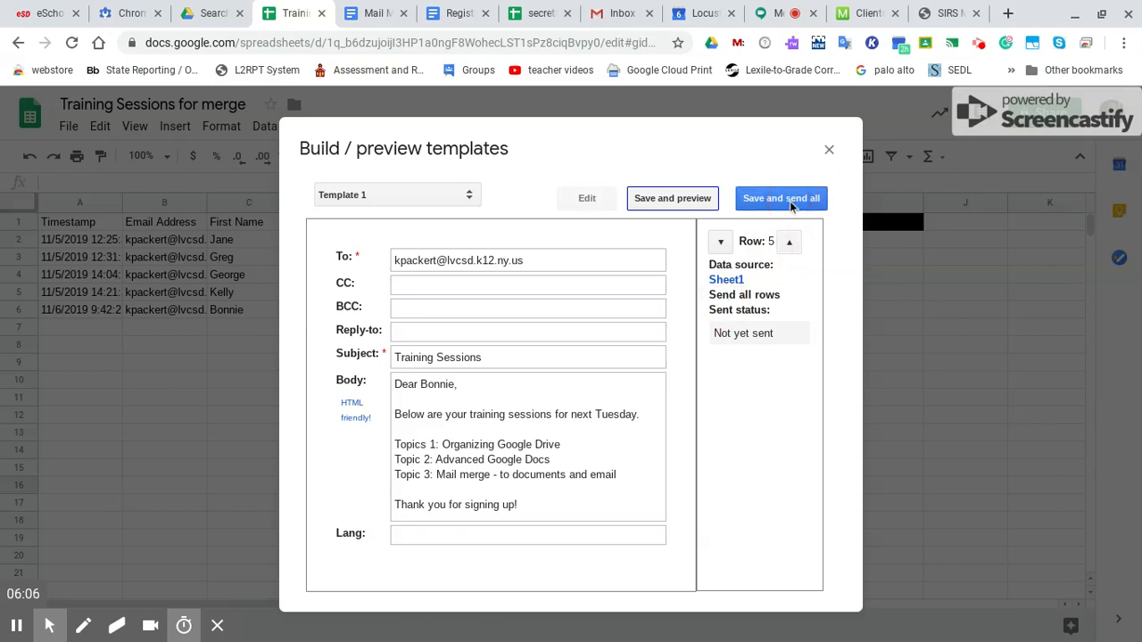
pyautogui.click(789, 202)
pyautogui.click(606, 413)
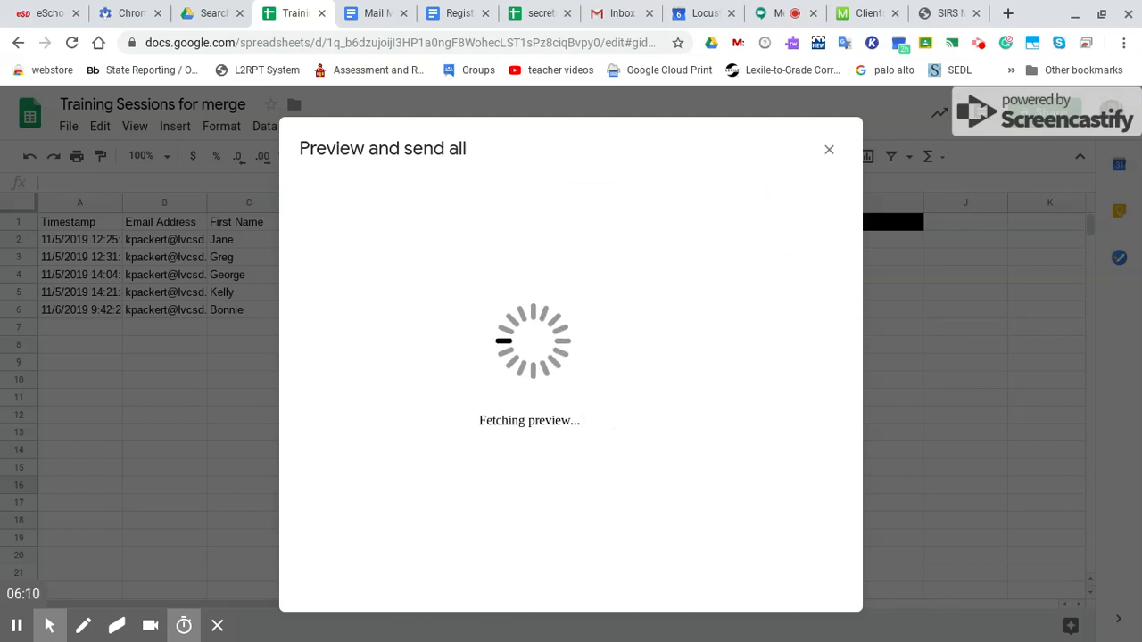
pyautogui.click(592, 408)
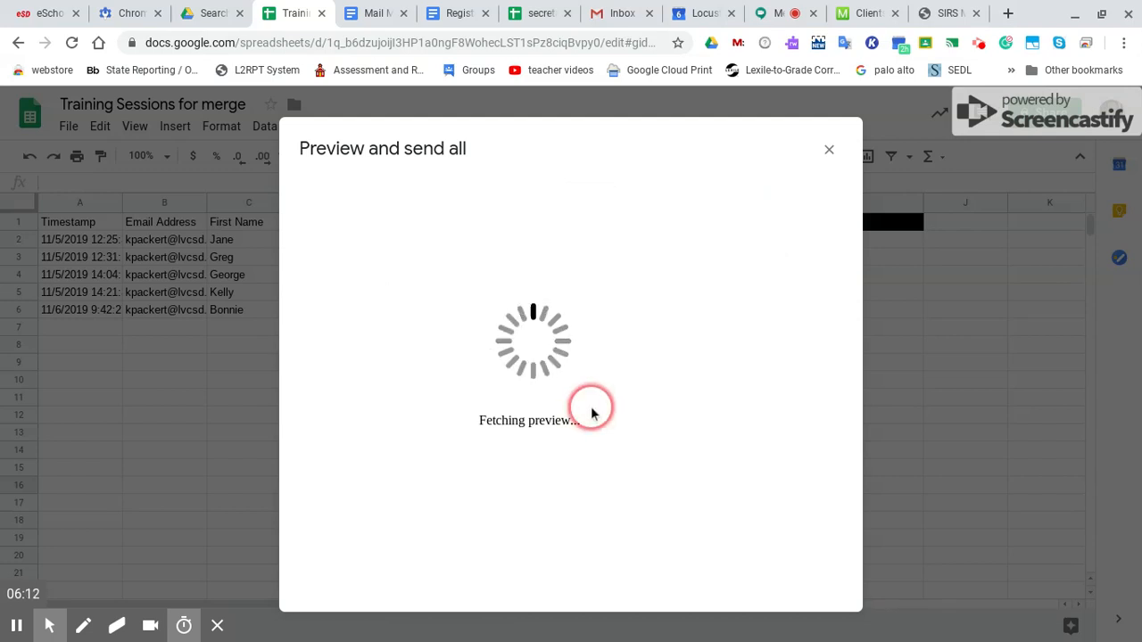
pyautogui.click(591, 408)
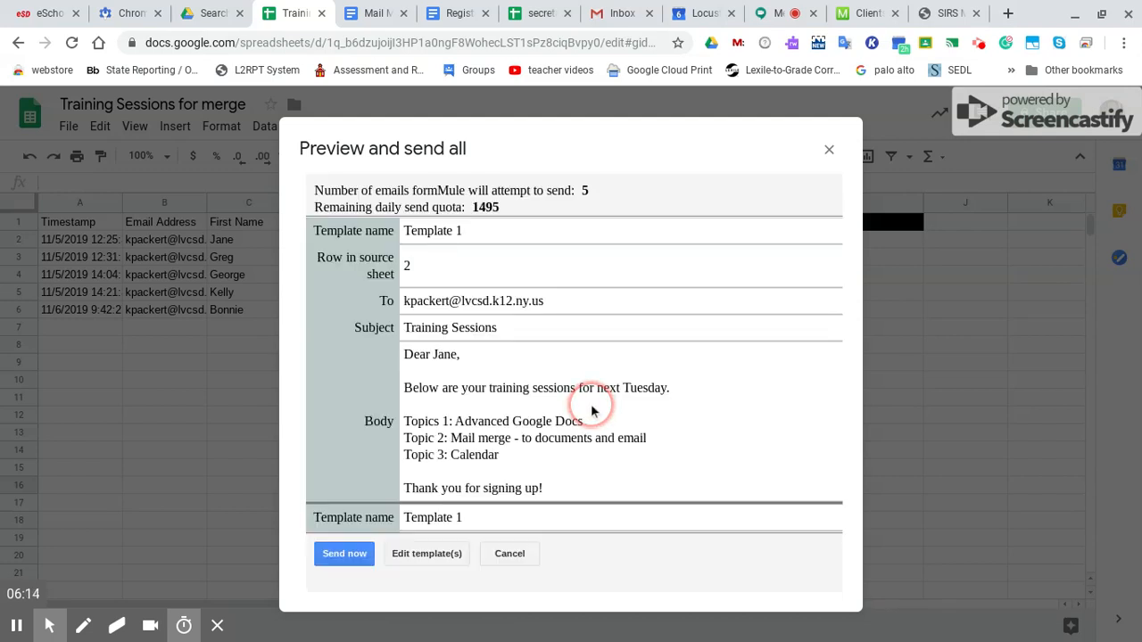
# - Look through the merged messages in the send preview and send all the emails now
pyautogui.scroll(-1, 585, 393)
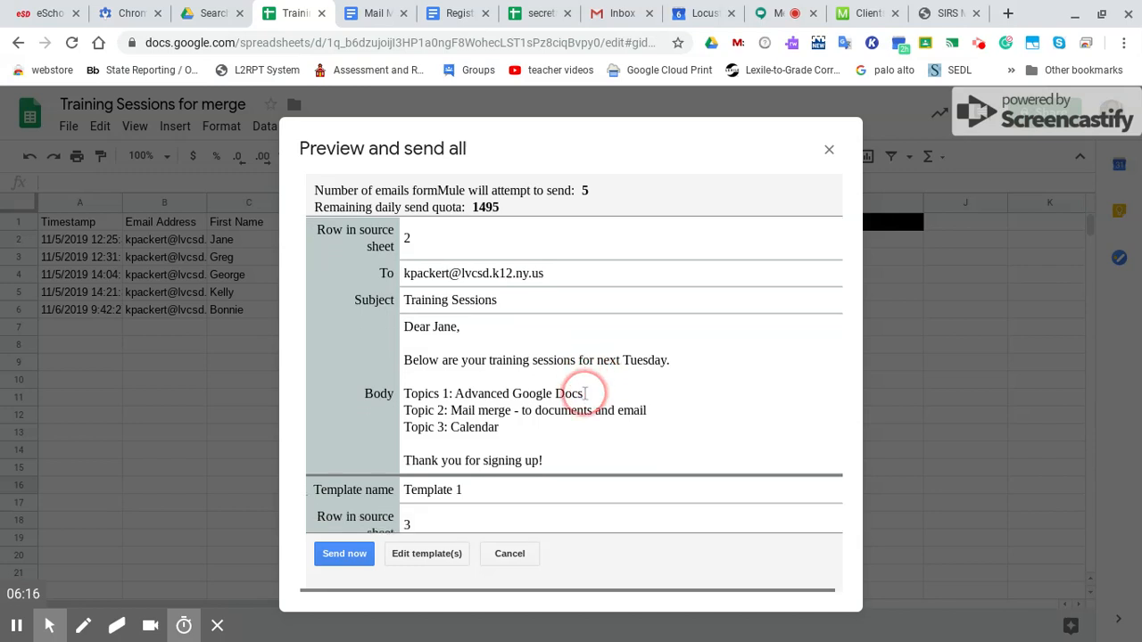
pyautogui.scroll(1, 585, 394)
pyautogui.scroll(-2, 585, 393)
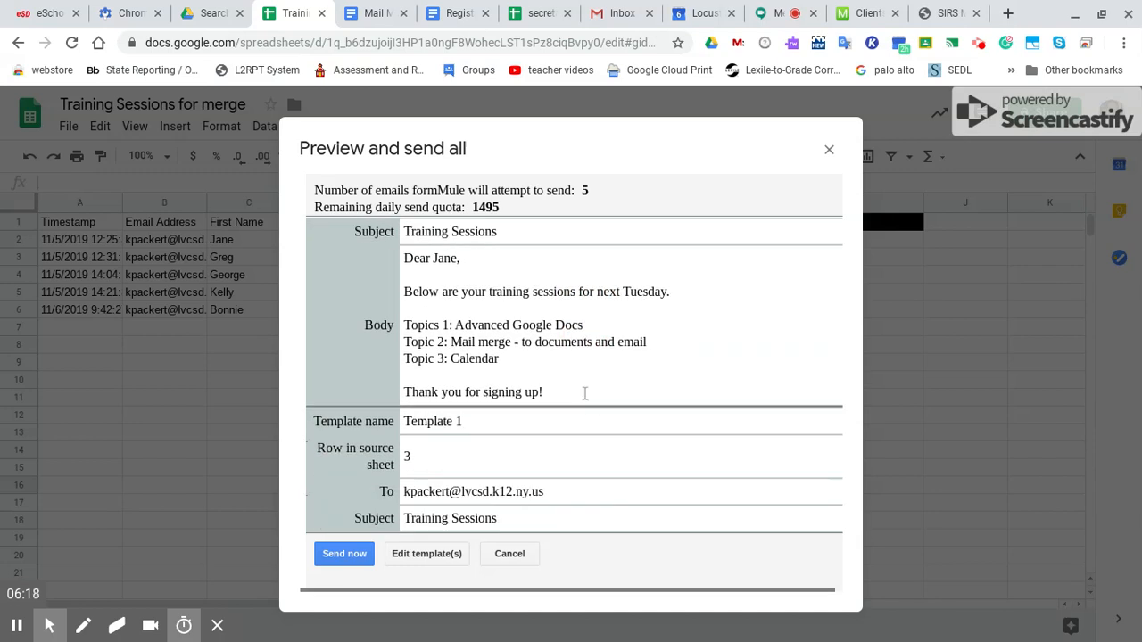
pyautogui.click(474, 393)
pyautogui.click(422, 370)
pyautogui.scroll(-2, 657, 382)
pyautogui.scroll(-4, 746, 366)
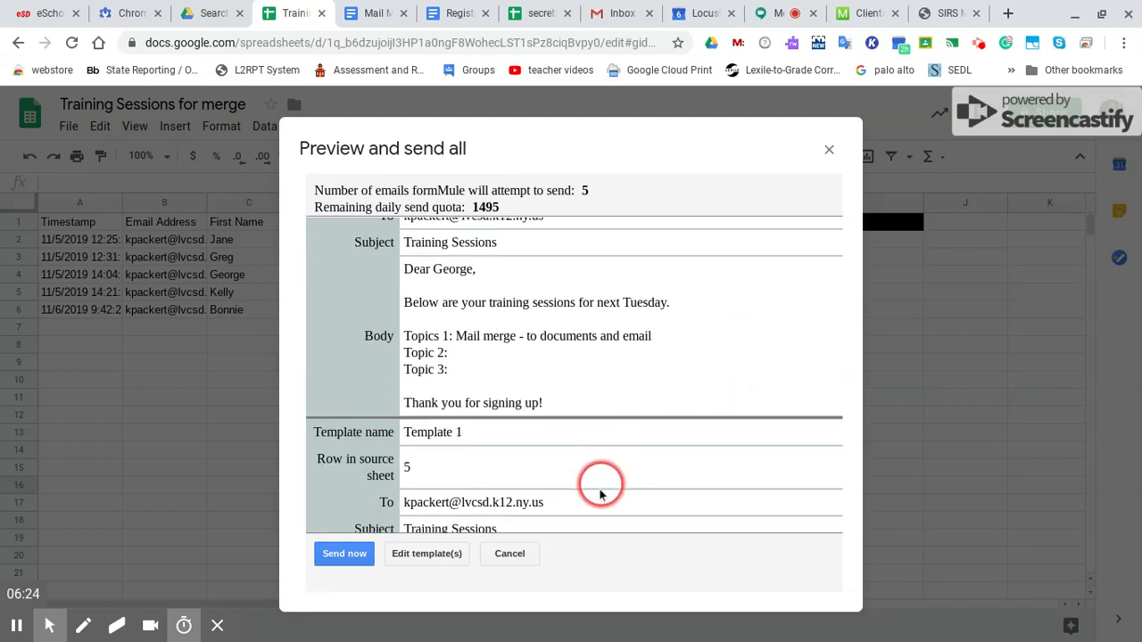
pyautogui.click(343, 556)
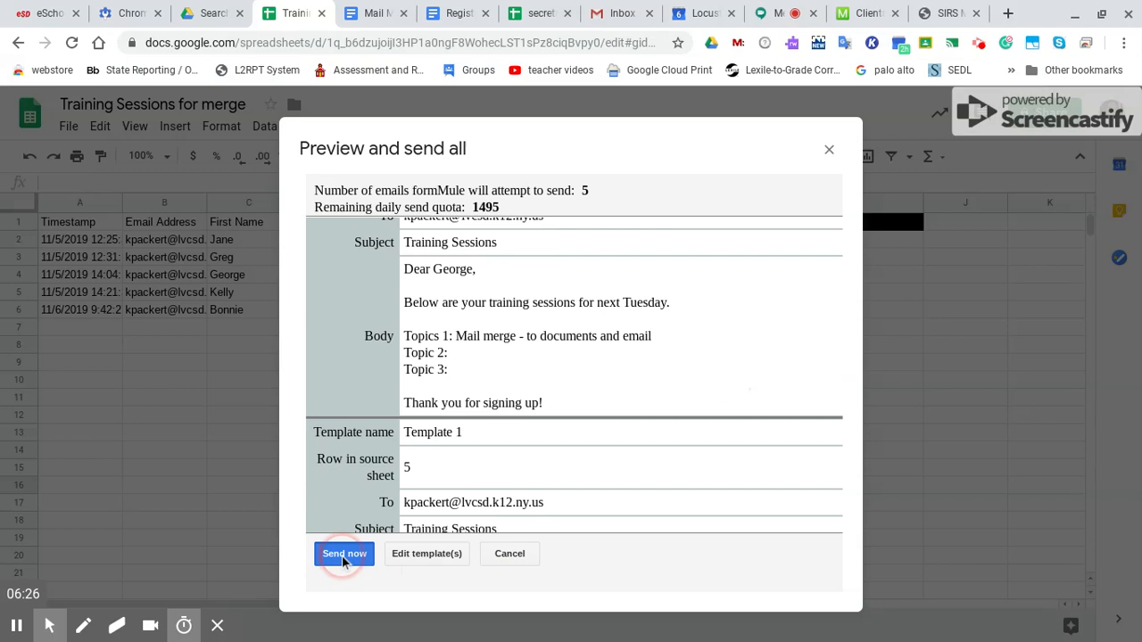
pyautogui.click(356, 558)
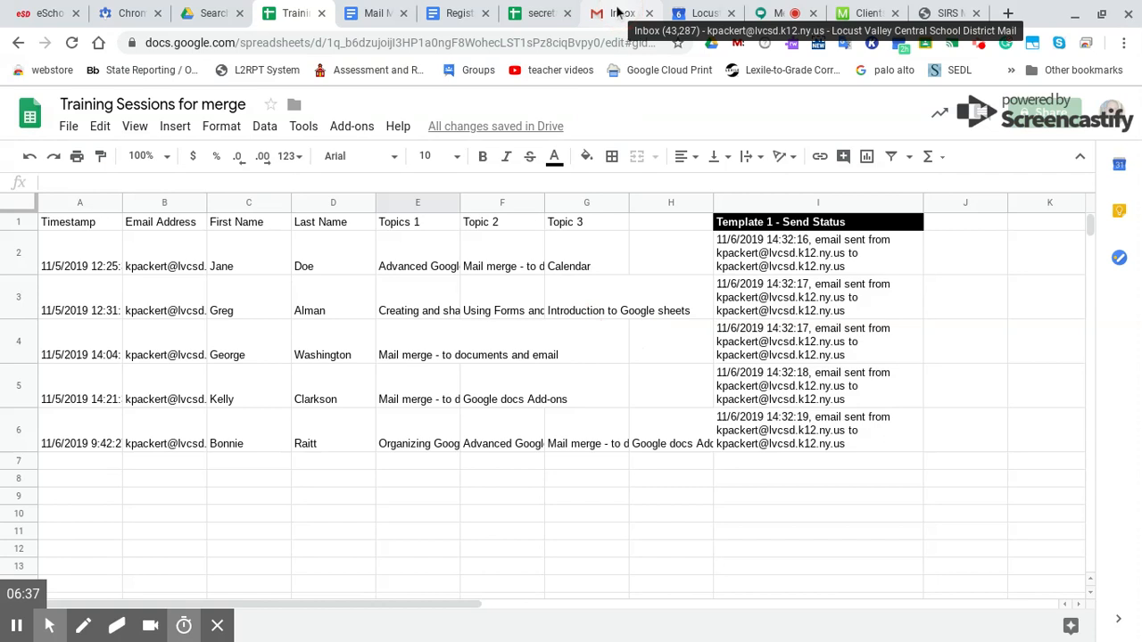
# - Switch to the Gmail inbox and open the newest Training Sessions email to check its merged content
pyautogui.click(617, 10)
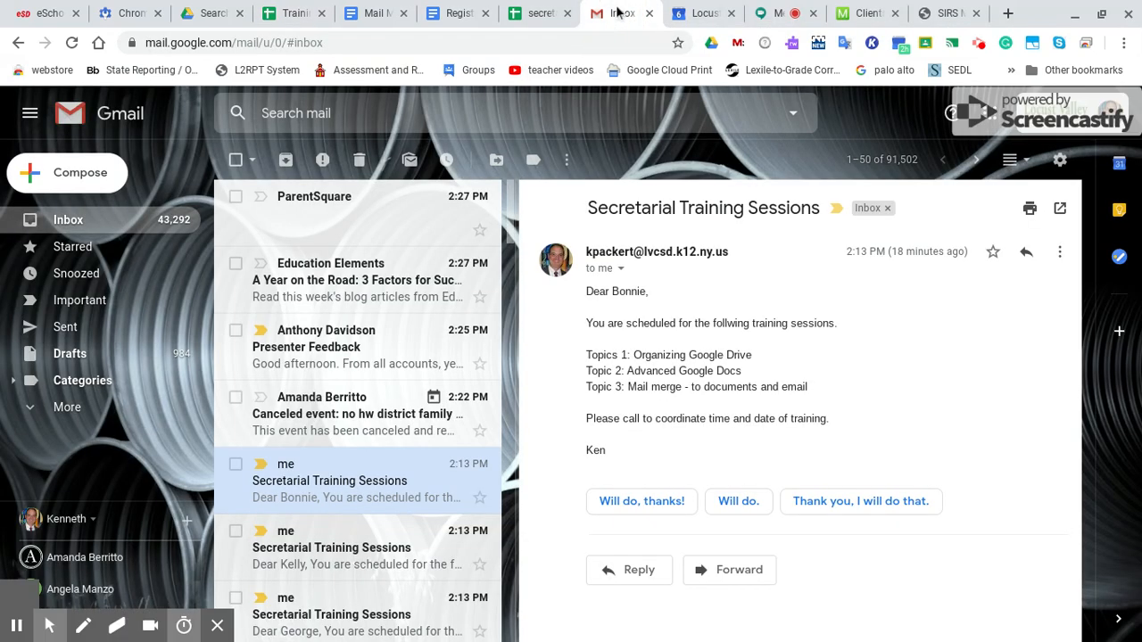
pyautogui.click(314, 221)
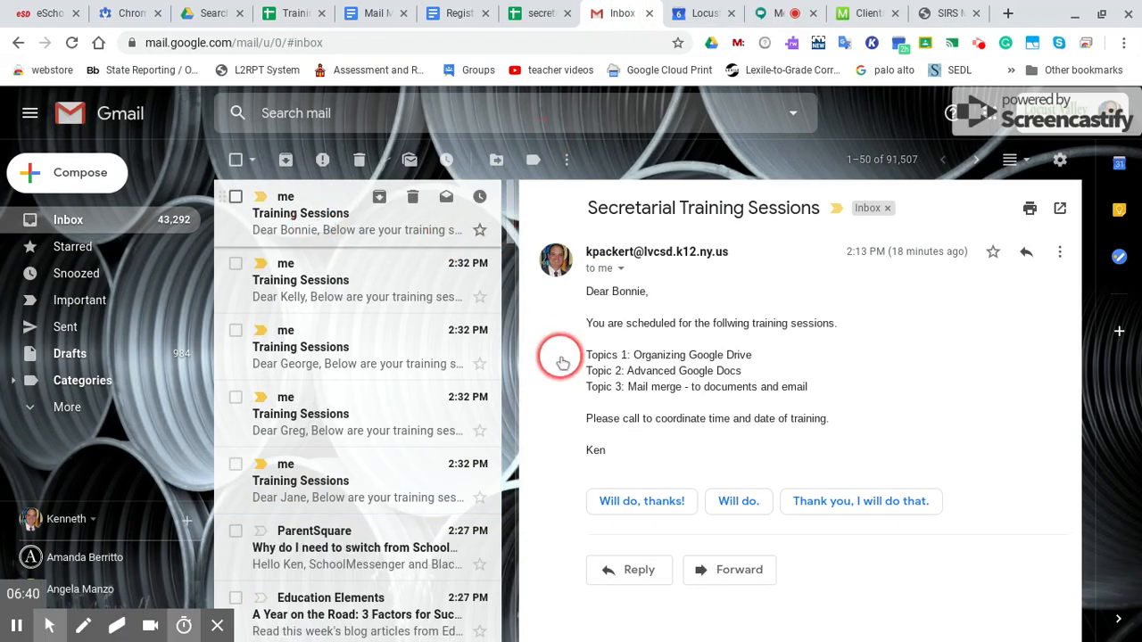
pyautogui.click(317, 208)
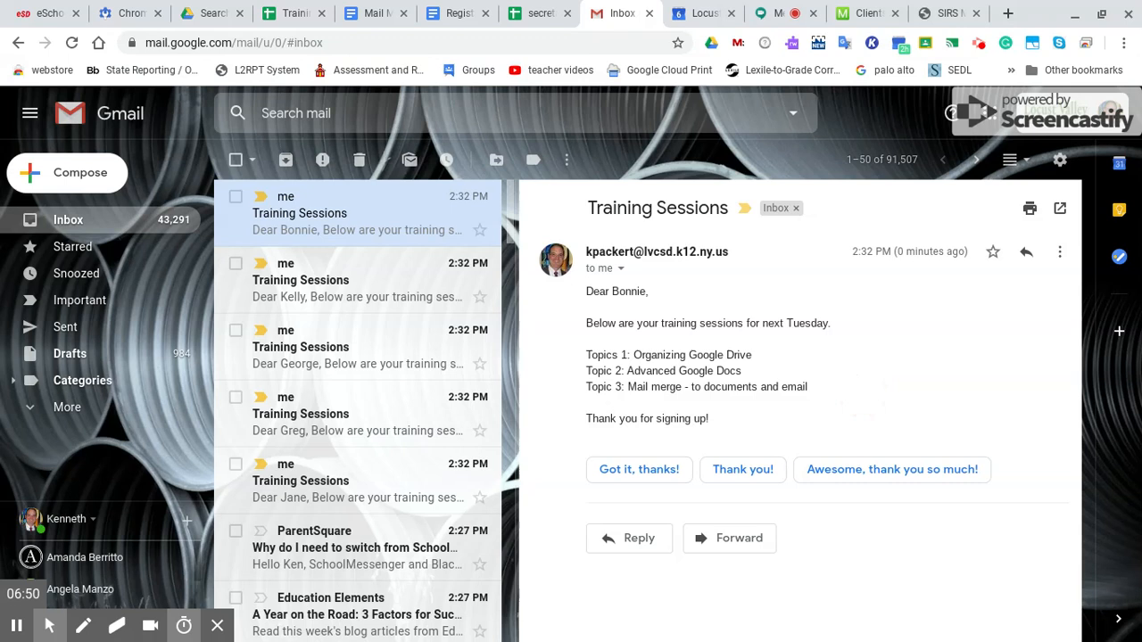
# - Return to the Training Sessions for merge spreadsheet and reopen Form Mule's template builder
pyautogui.click(540, 17)
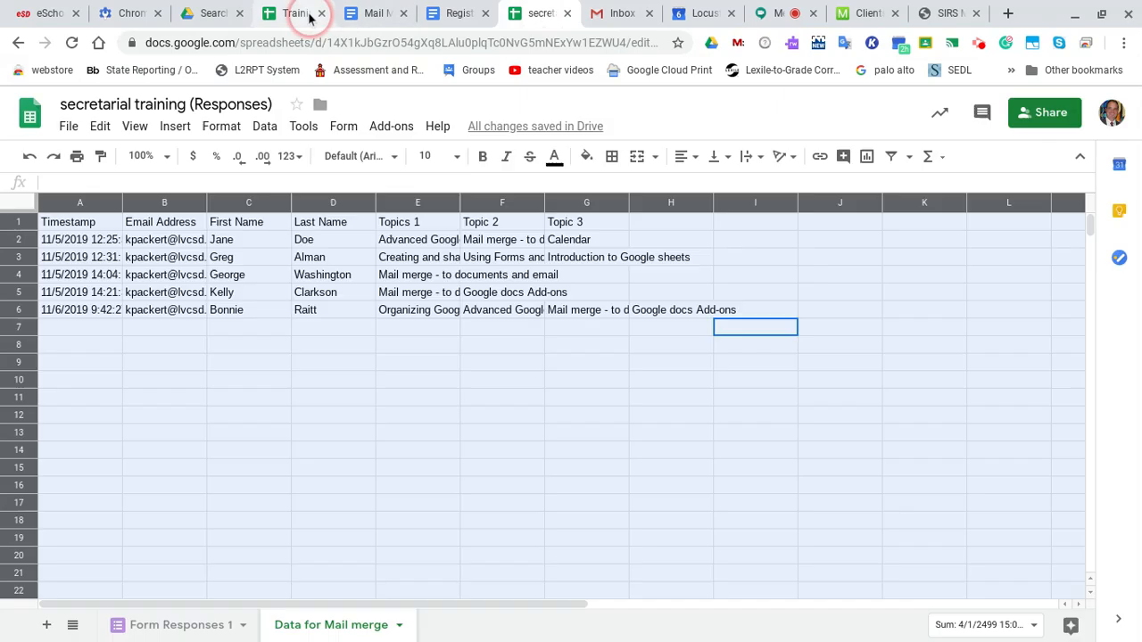
pyautogui.click(298, 16)
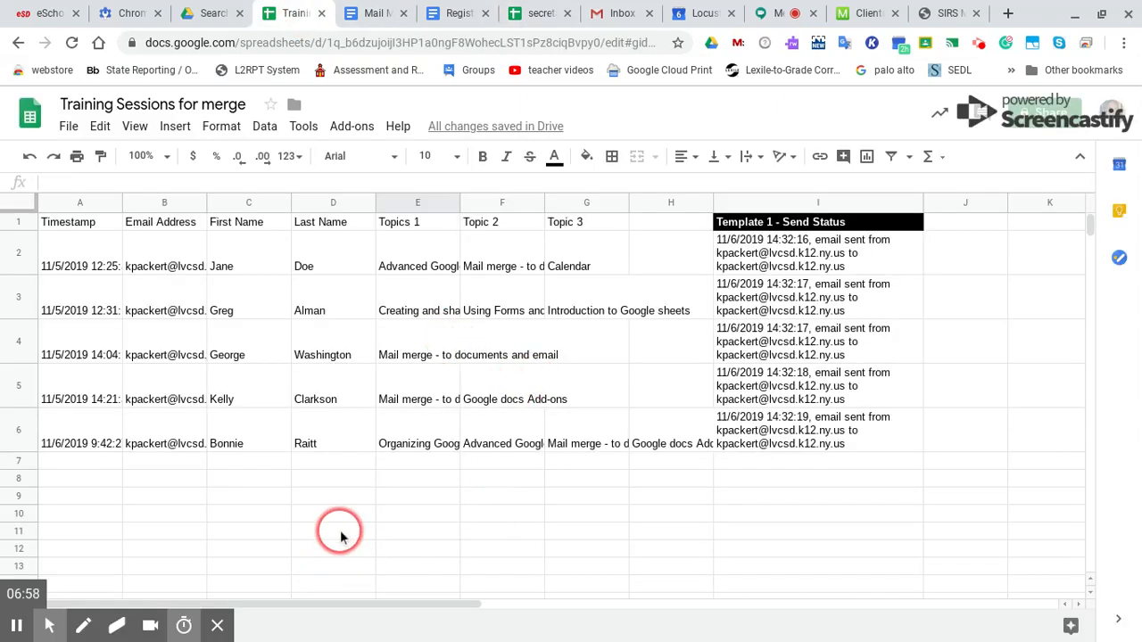
pyautogui.click(351, 126)
pyautogui.click(394, 304)
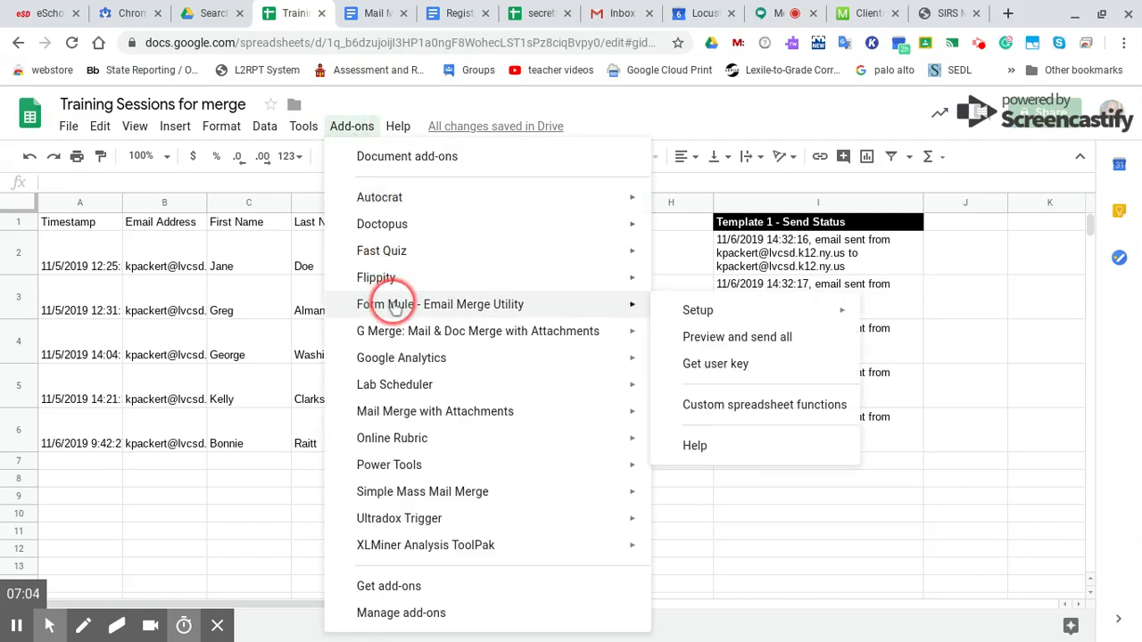
pyautogui.click(397, 307)
pyautogui.click(411, 309)
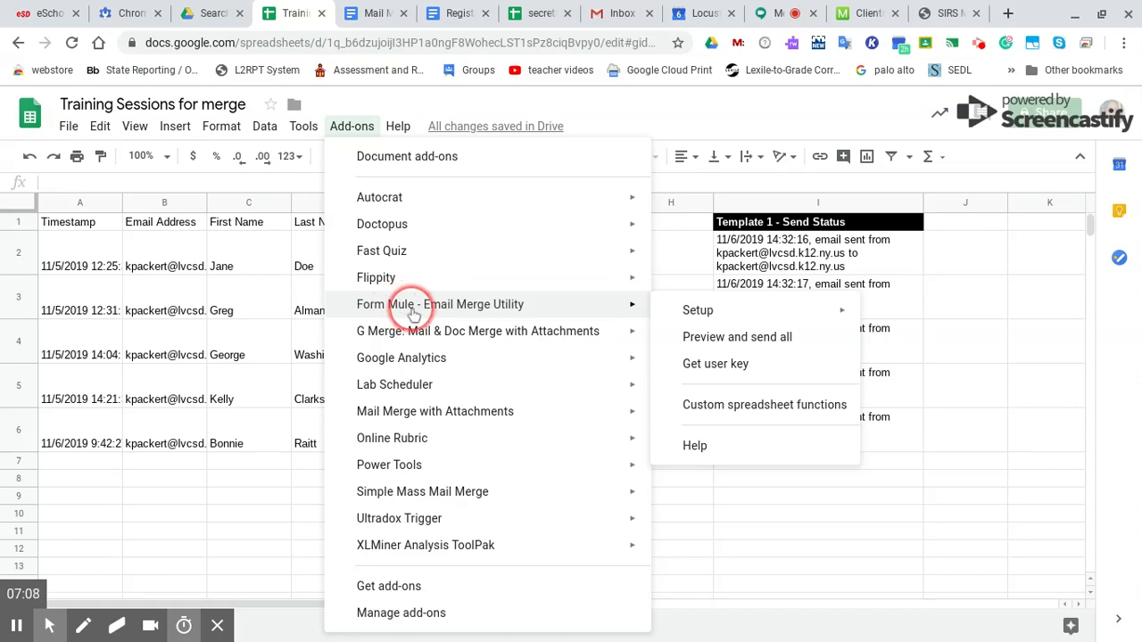
pyautogui.click(474, 312)
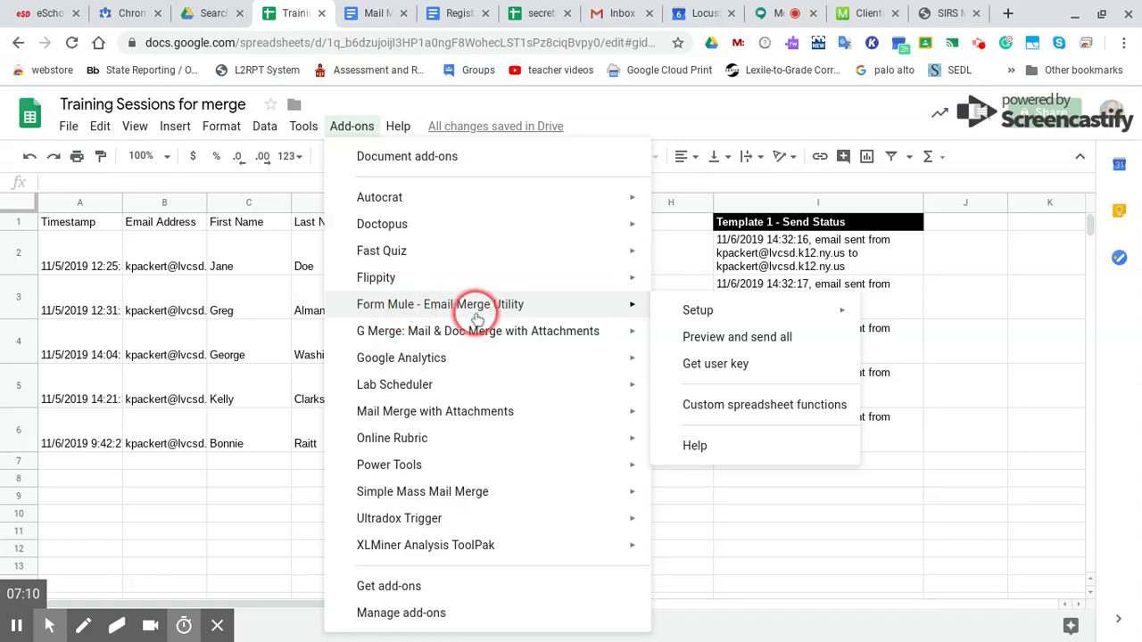
pyautogui.click(704, 317)
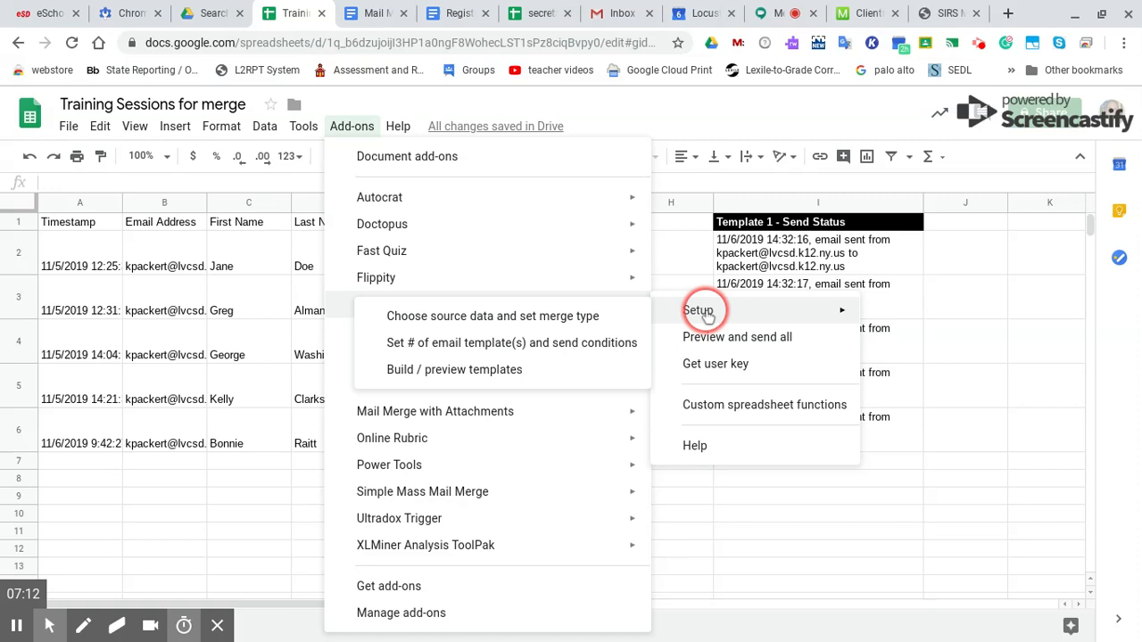
pyautogui.click(454, 371)
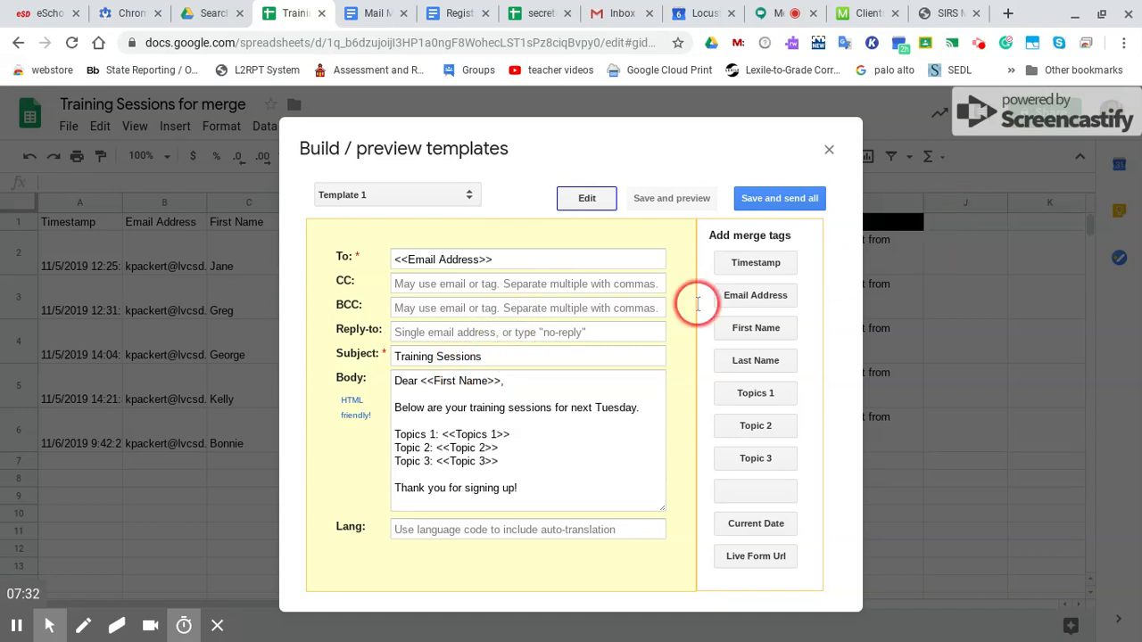
pyautogui.click(981, 46)
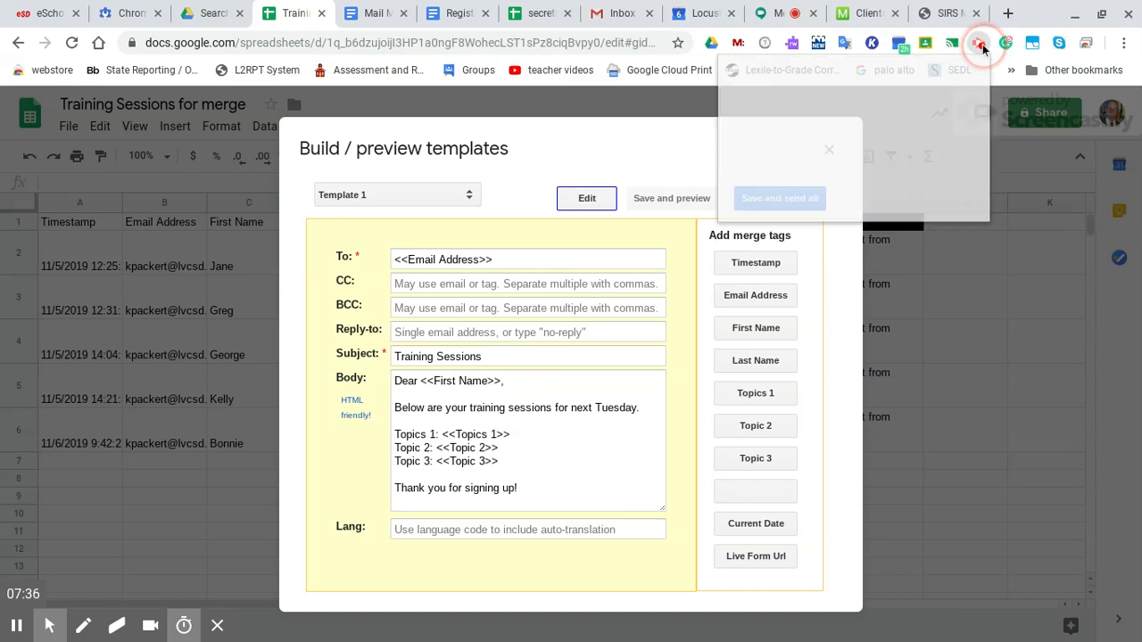